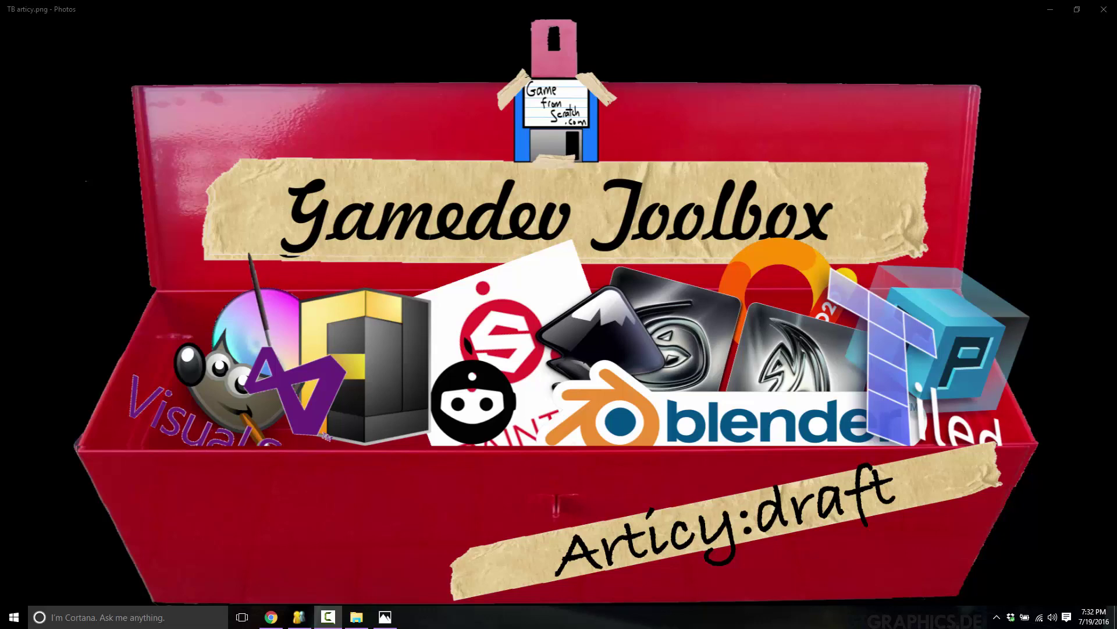
- Show the articy:draft FLEX subscription prices in the Nevigo shop: 8 € per month or 84 € per year
{"action": "left_click", "coordinate": [272, 617]}
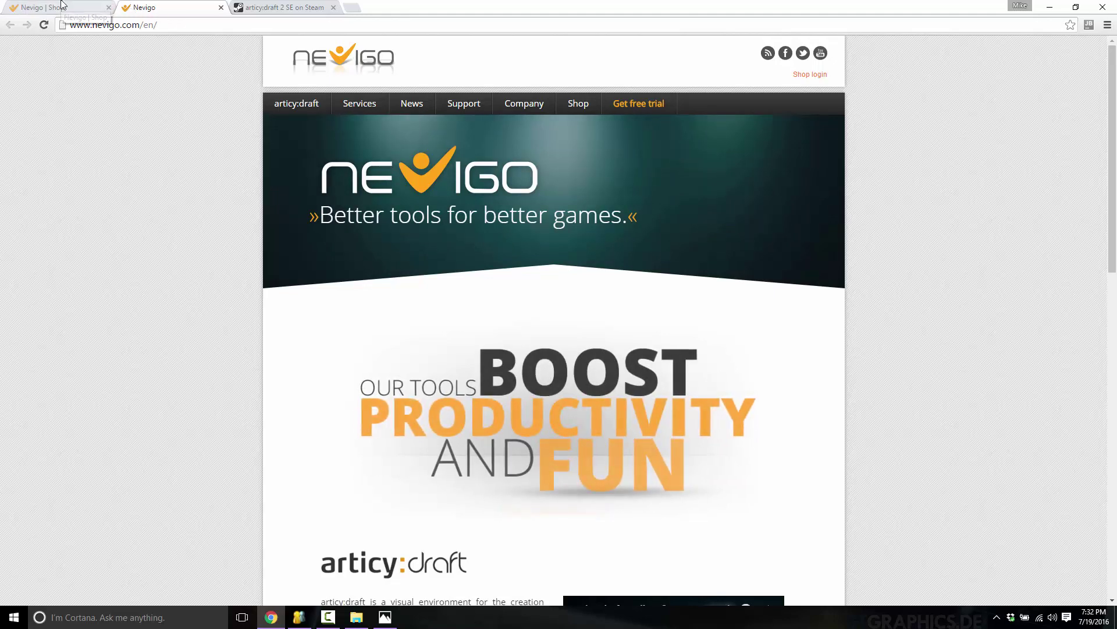
{"action": "left_click", "coordinate": [61, 6]}
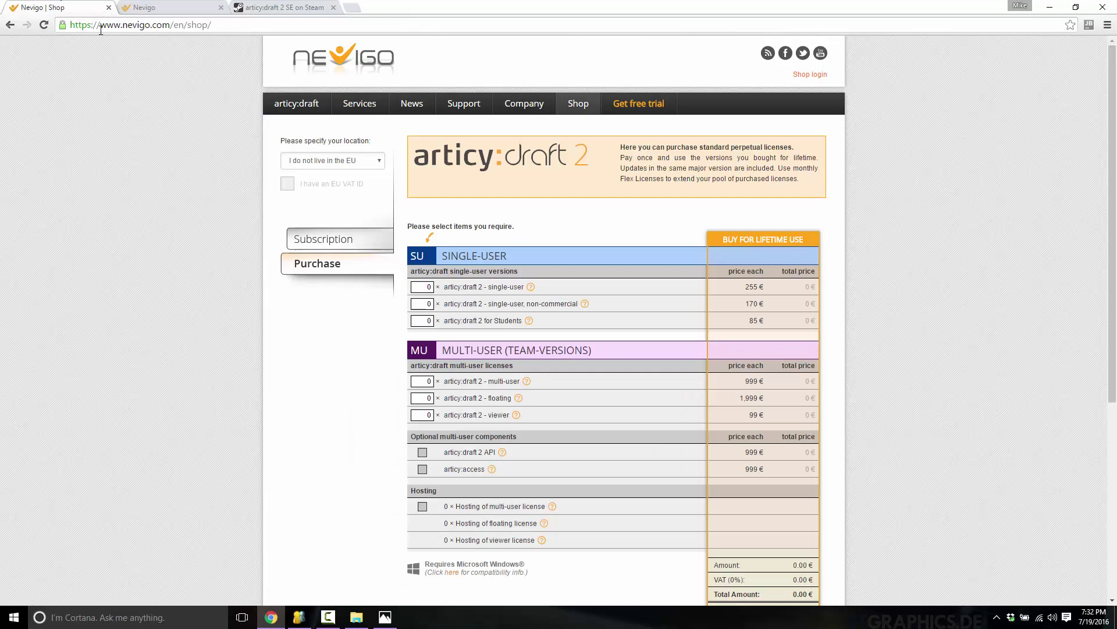
{"action": "double_click", "coordinate": [752, 287]}
{"action": "left_click", "coordinate": [301, 241]}
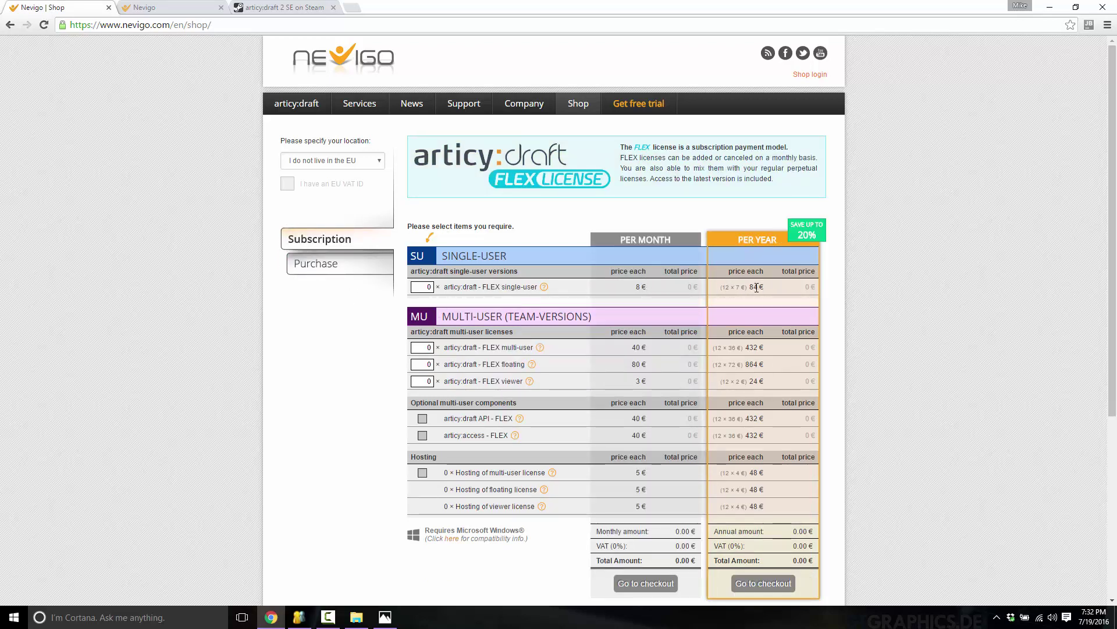
- Switch to the articy:draft 2 SE Steam page and look over its CDN$ 249.99 bundle contents
{"action": "left_click", "coordinate": [262, 8]}
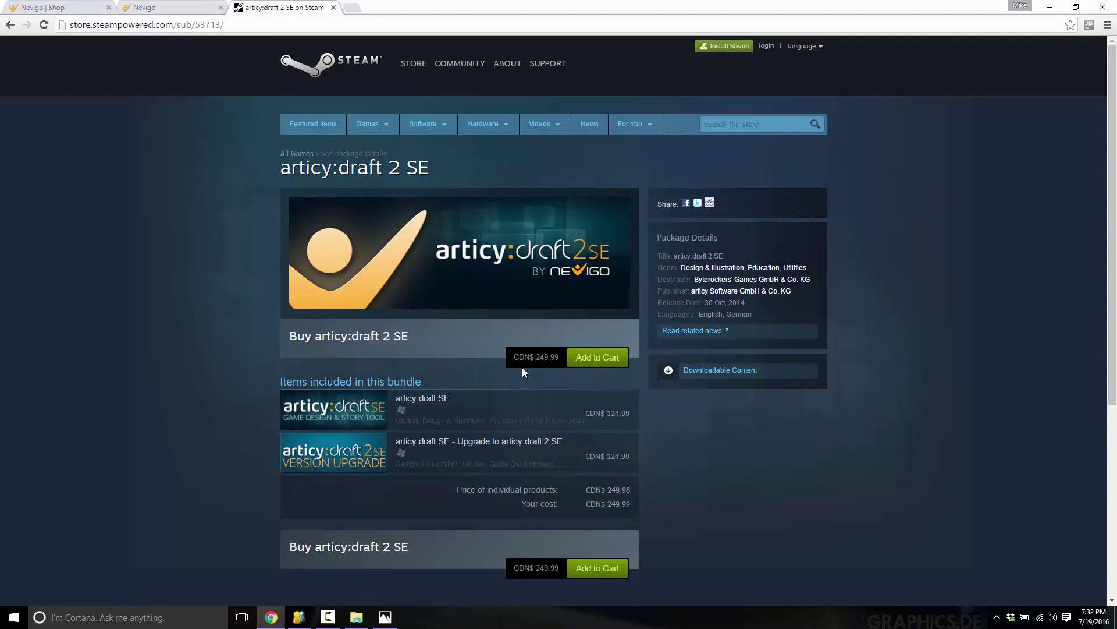
{"action": "mouse_move", "coordinate": [580, 417]}
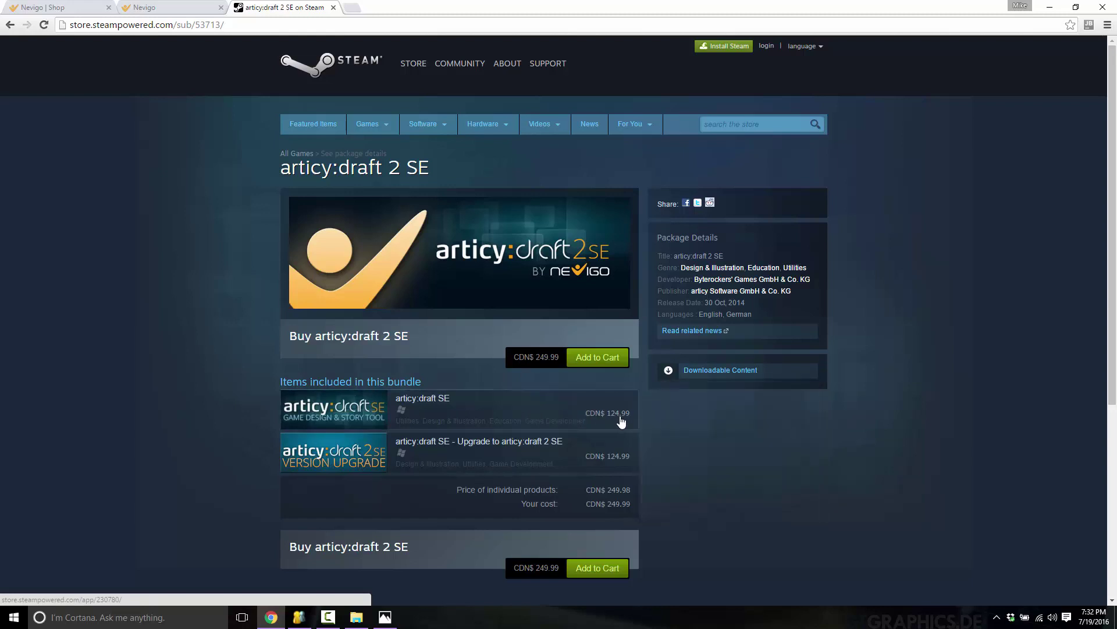
{"action": "mouse_move", "coordinate": [397, 453]}
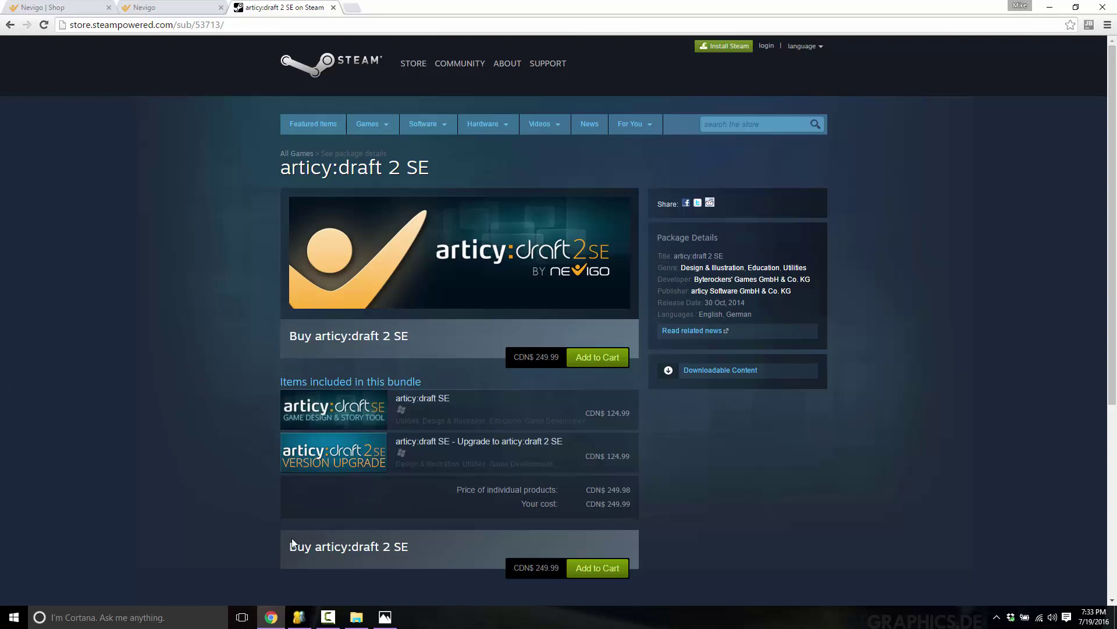
{"action": "mouse_move", "coordinate": [330, 614]}
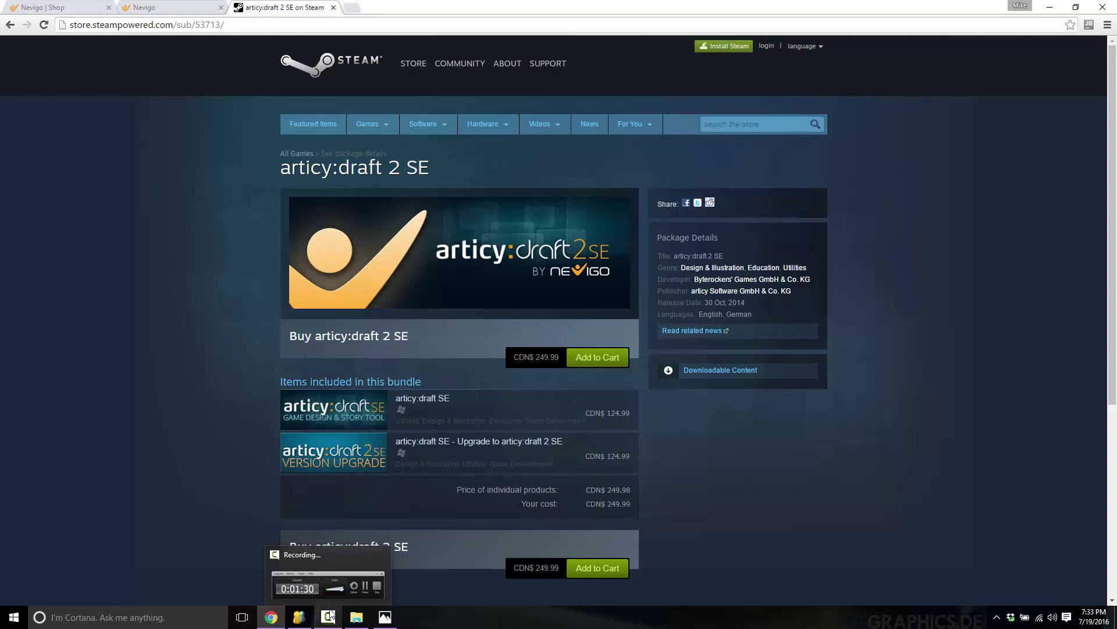
- Open the Maniac Manfred Flow and collapse Entities, Locations, Documents, Journeys and Template Design in the tree
{"action": "left_click", "coordinate": [300, 619]}
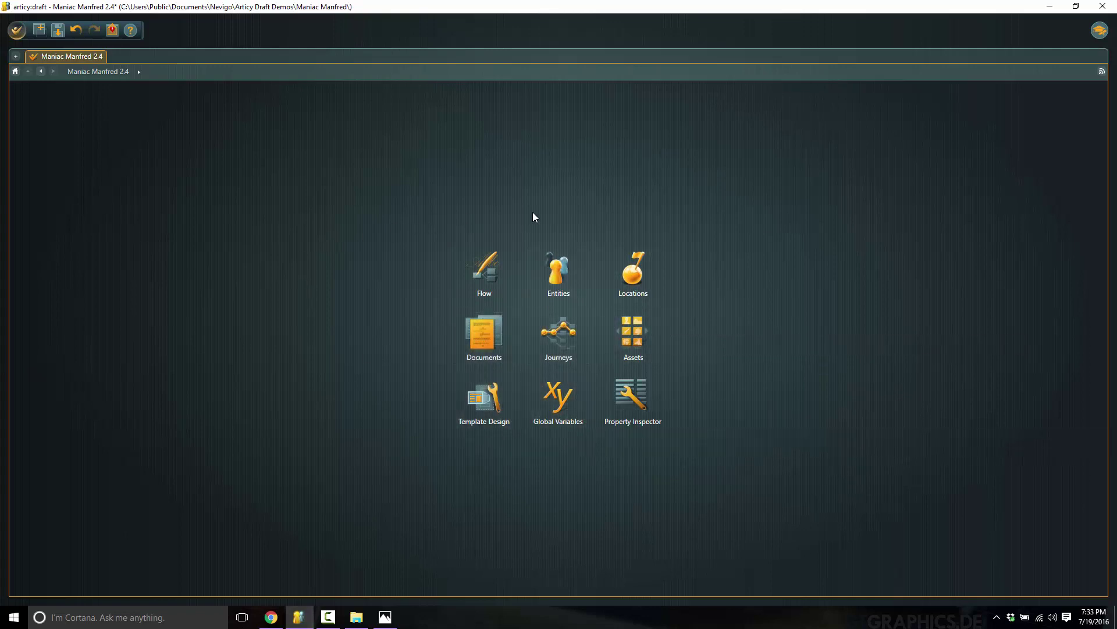
{"action": "left_click", "coordinate": [477, 271]}
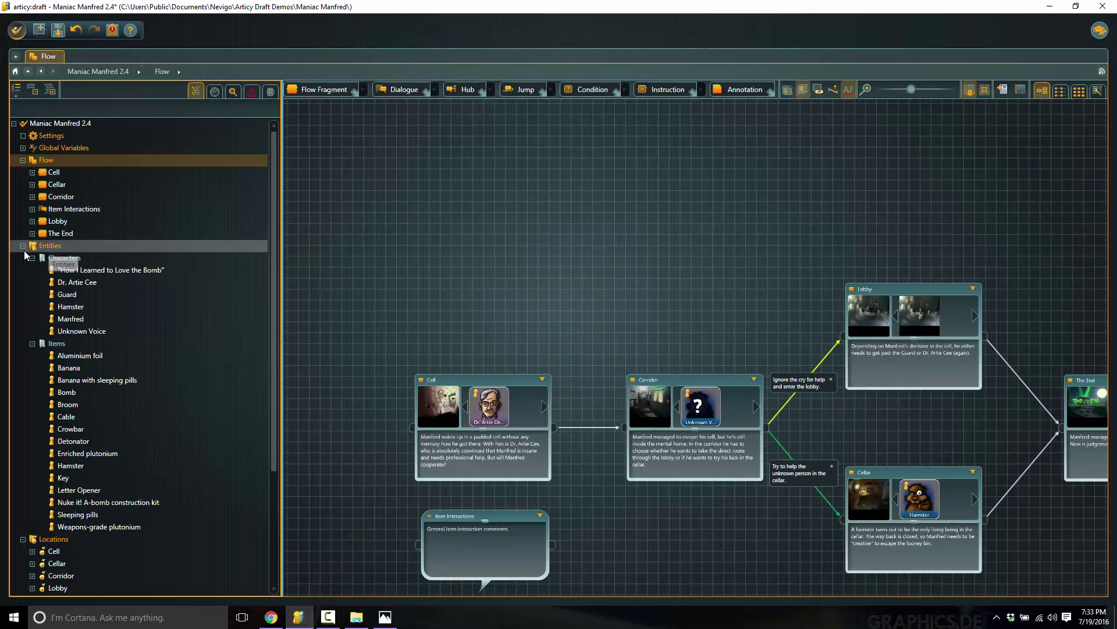
{"action": "left_click", "coordinate": [23, 245]}
{"action": "left_click", "coordinate": [22, 257]}
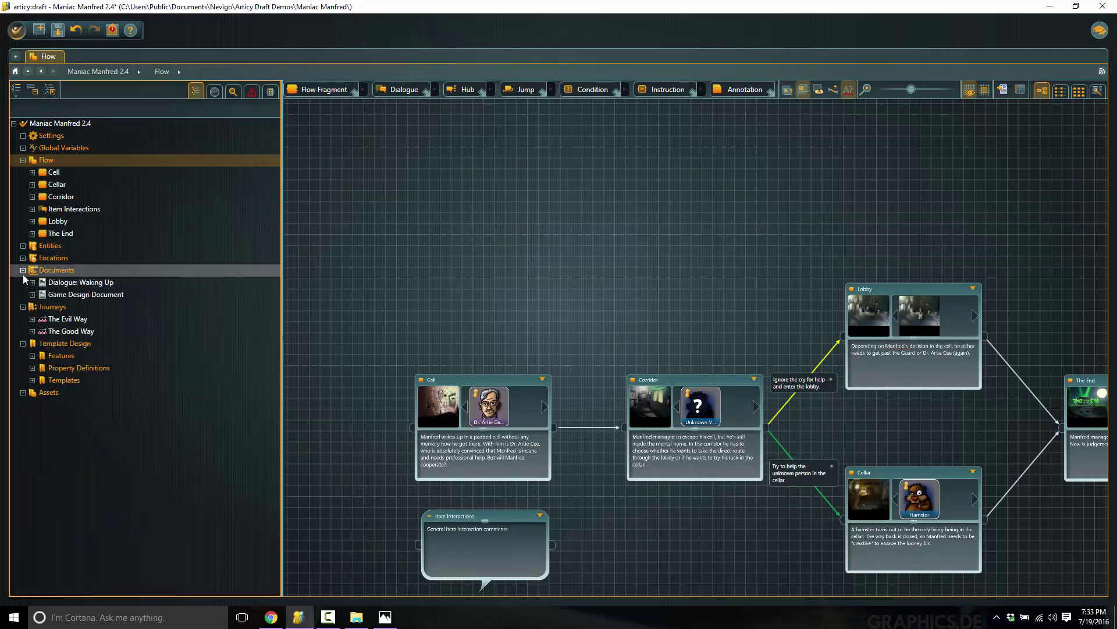
{"action": "left_click", "coordinate": [22, 269]}
{"action": "left_click", "coordinate": [23, 283]}
{"action": "left_click", "coordinate": [23, 294]}
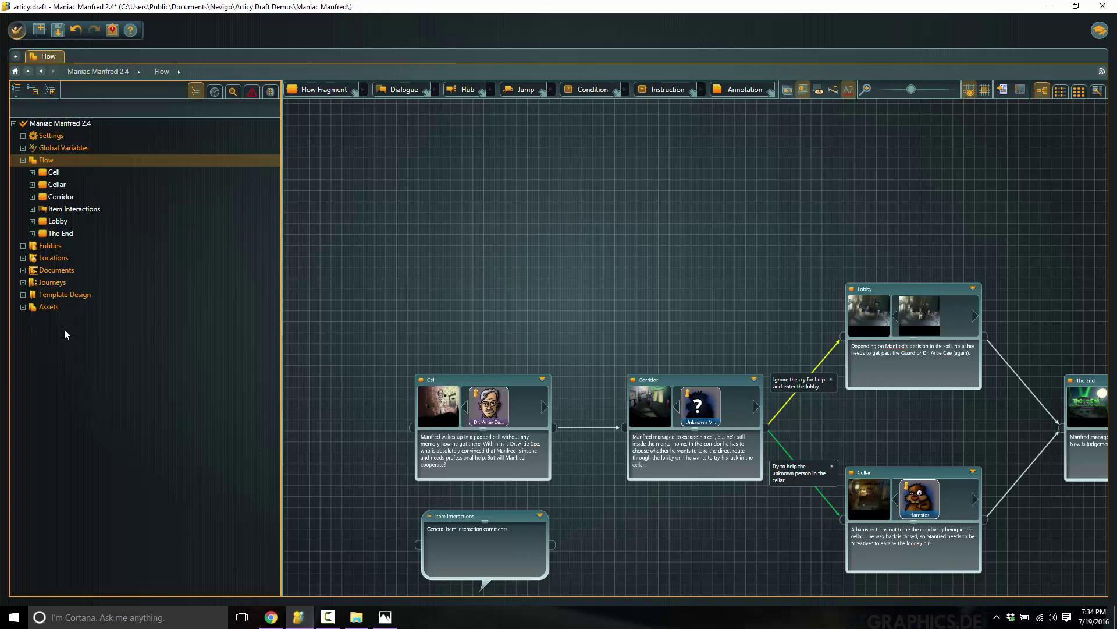
- Bring up the Nevigo site and scroll through the articy:draft overview page
{"action": "left_click", "coordinate": [282, 619]}
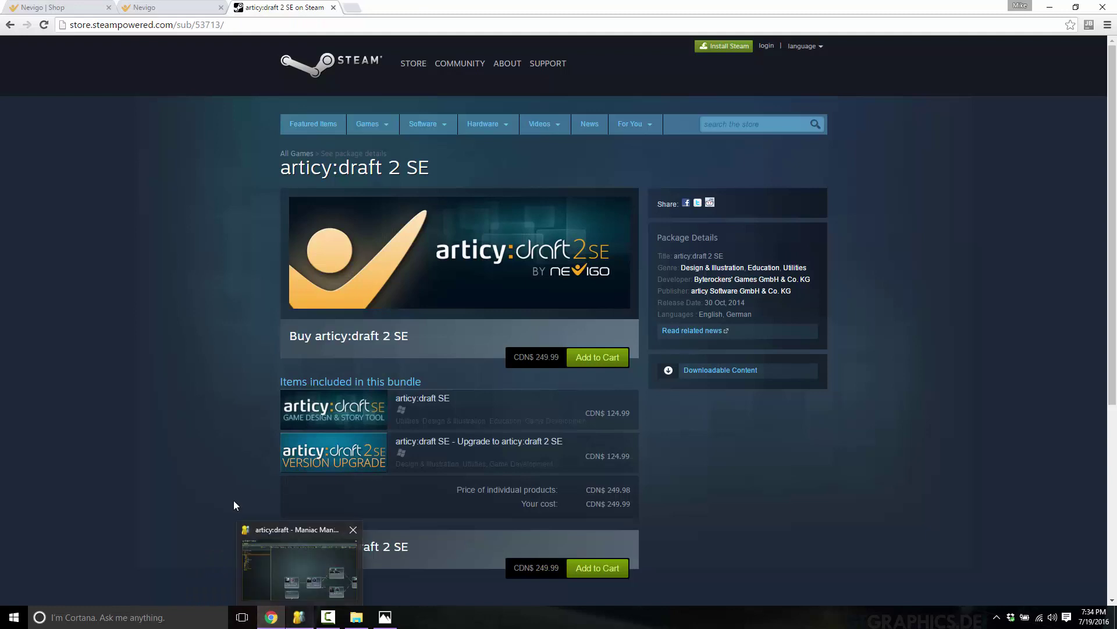
{"action": "left_click", "coordinate": [88, 8]}
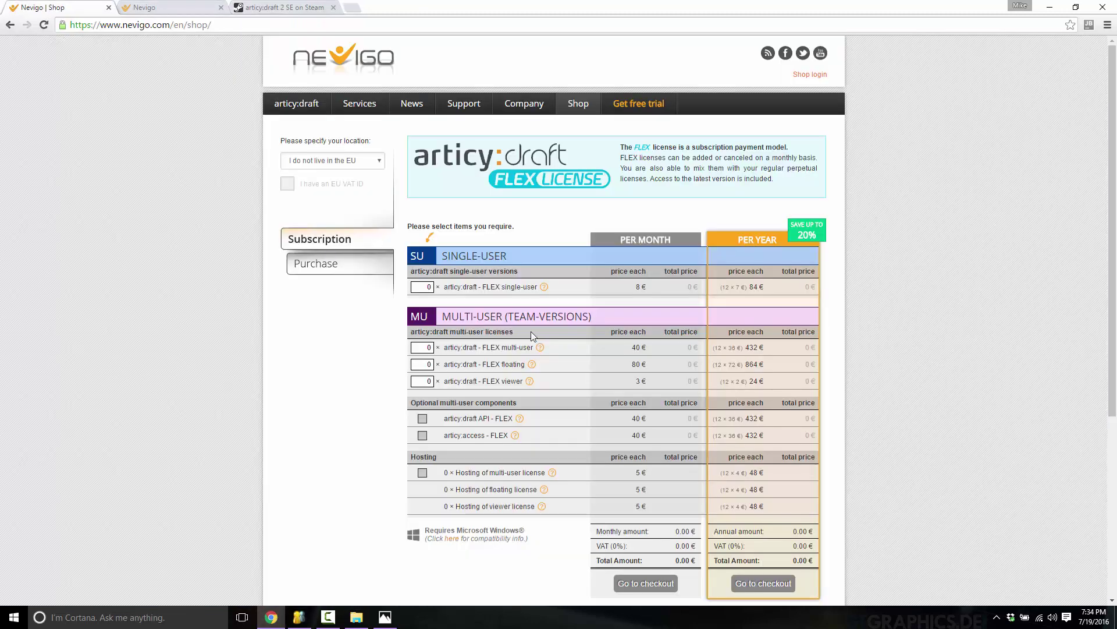
{"action": "scroll", "coordinate": [360, 280], "scroll_direction": "down", "scroll_amount": 2}
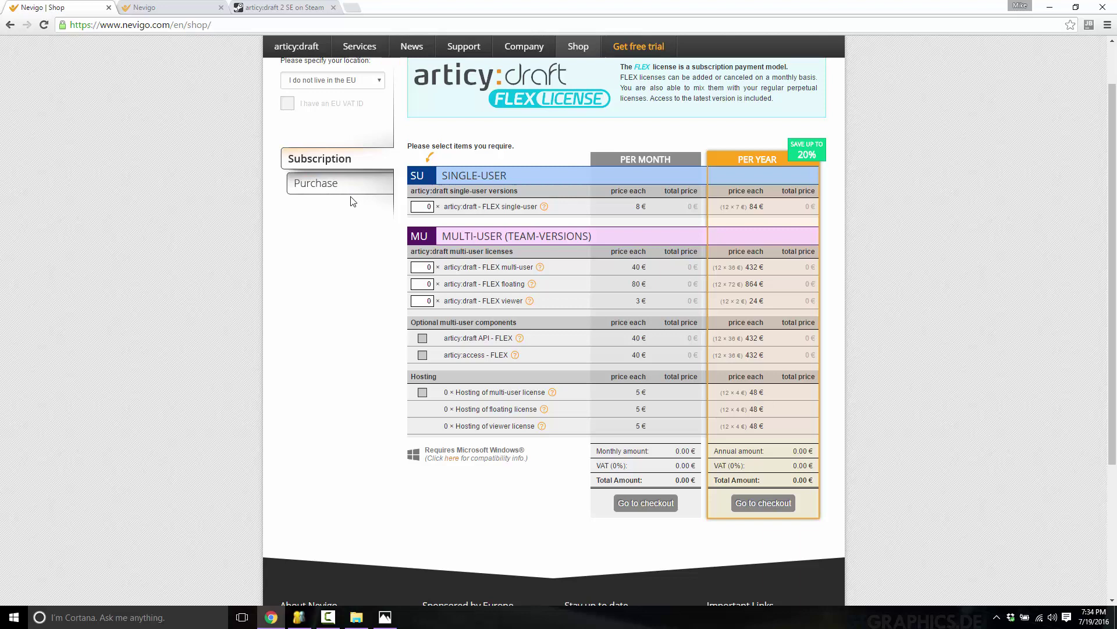
{"action": "scroll", "coordinate": [303, 88], "scroll_direction": "up", "scroll_amount": 2}
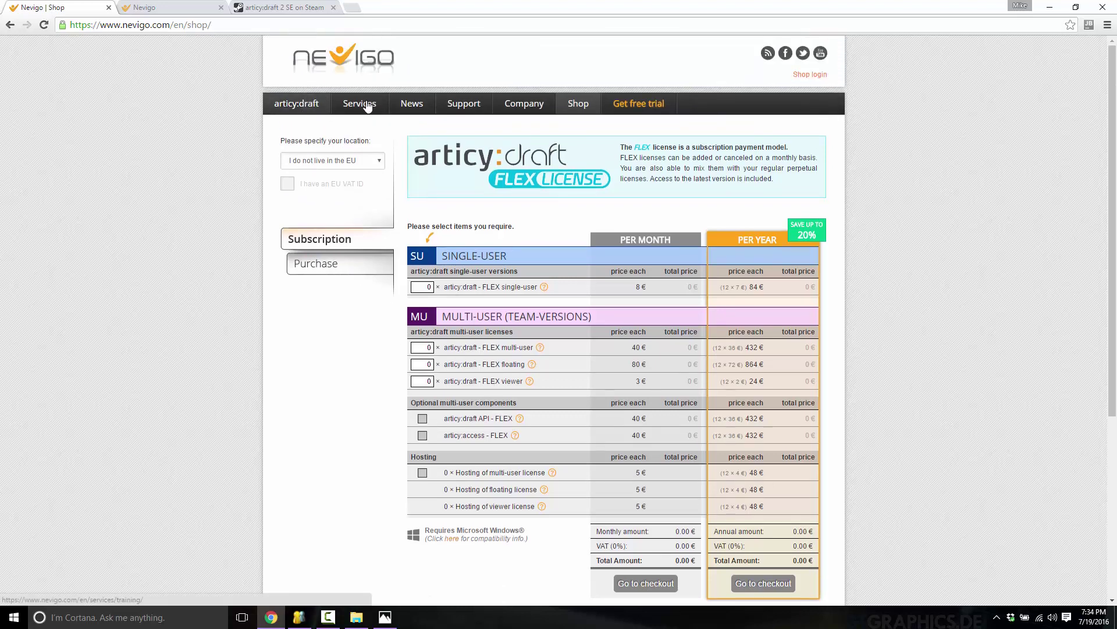
{"action": "left_click", "coordinate": [315, 103]}
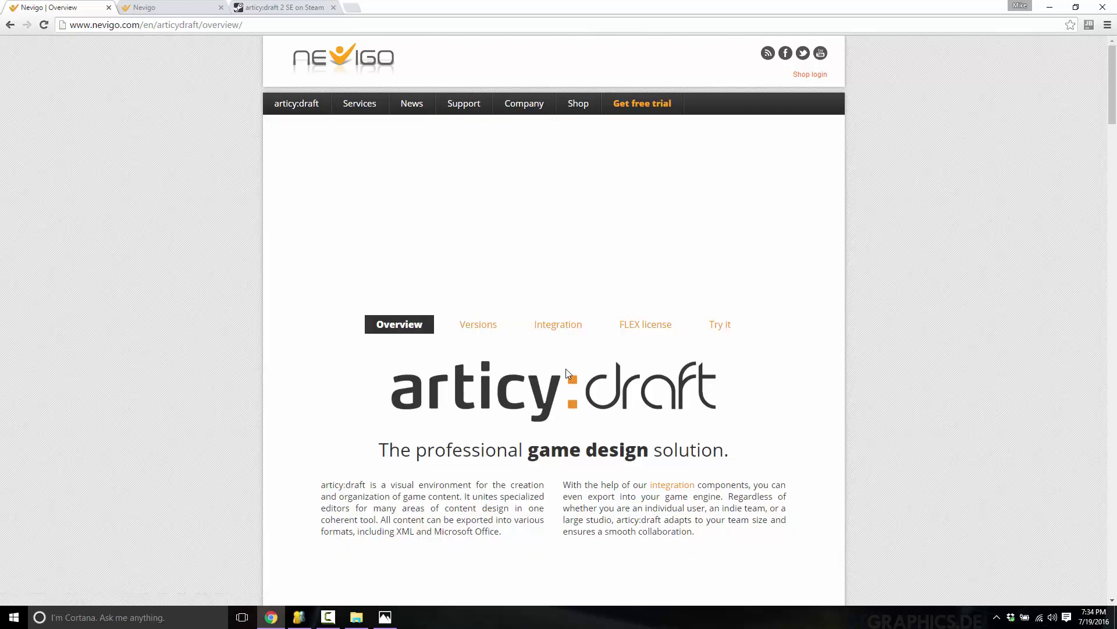
{"action": "scroll", "coordinate": [644, 393], "scroll_direction": "down", "scroll_amount": 2}
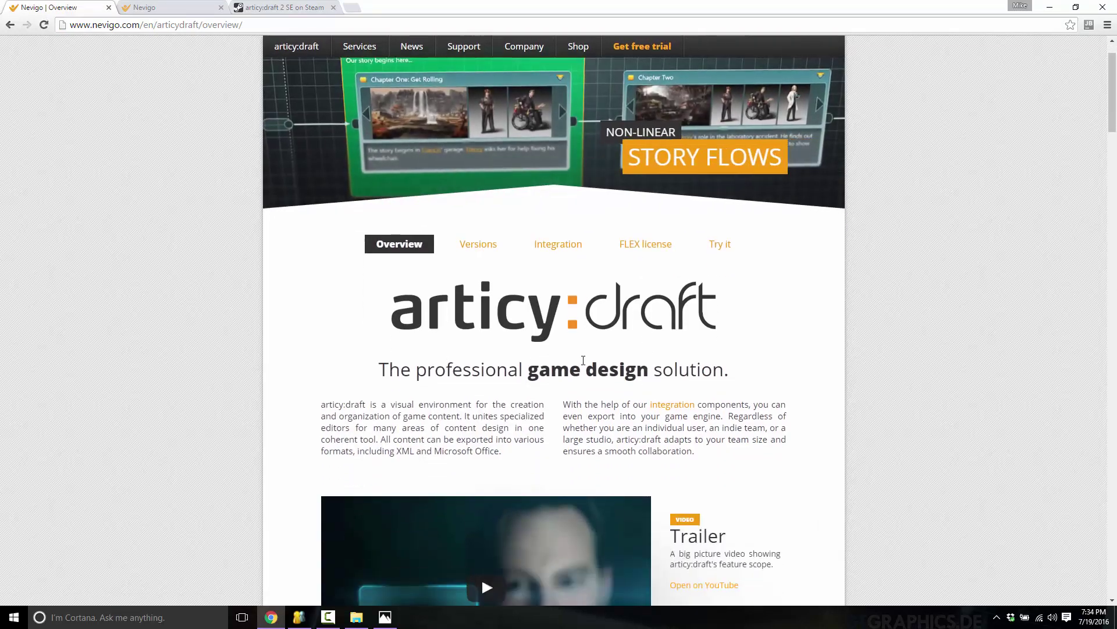
{"action": "scroll", "coordinate": [584, 363], "scroll_direction": "down", "scroll_amount": 4}
{"action": "scroll", "coordinate": [582, 364], "scroll_direction": "down", "scroll_amount": 9}
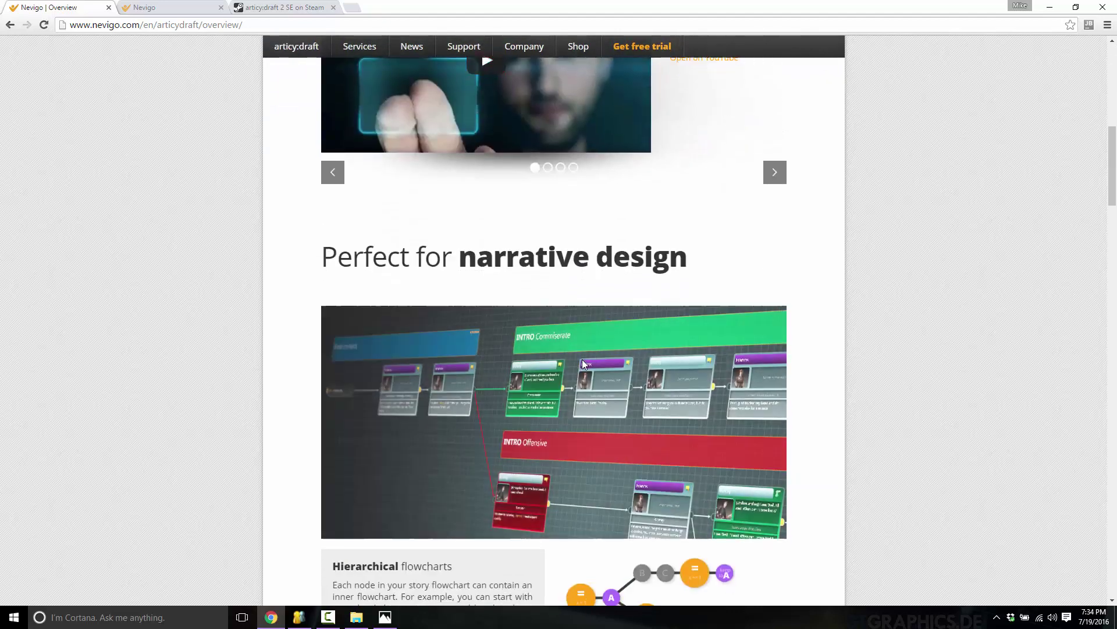
{"action": "scroll", "coordinate": [582, 358], "scroll_direction": "down", "scroll_amount": 14}
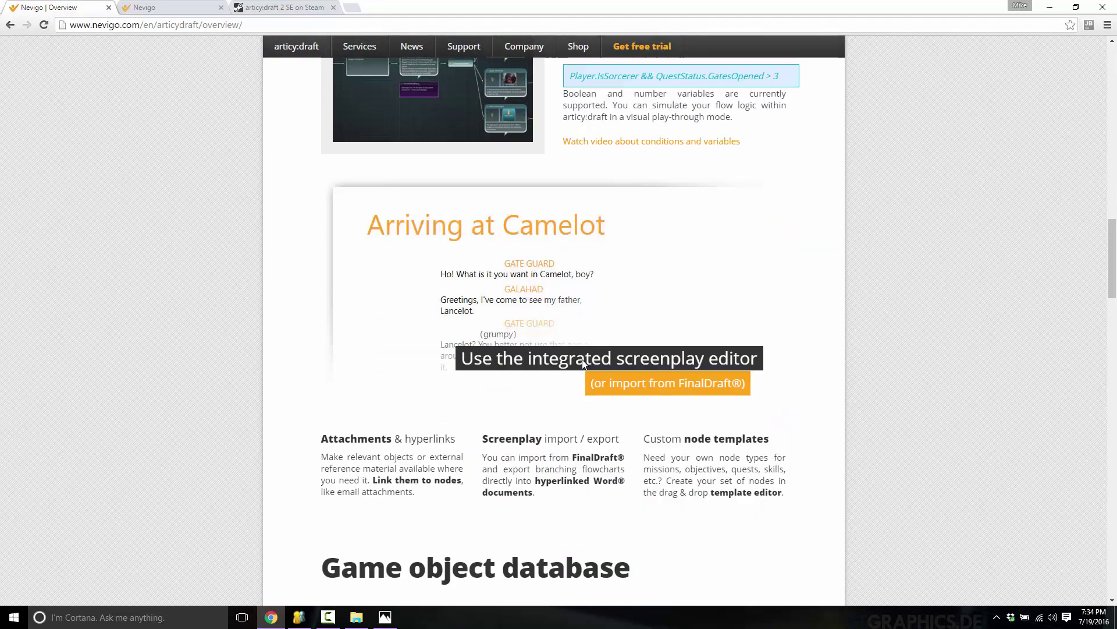
{"action": "scroll", "coordinate": [583, 360], "scroll_direction": "down", "scroll_amount": 20}
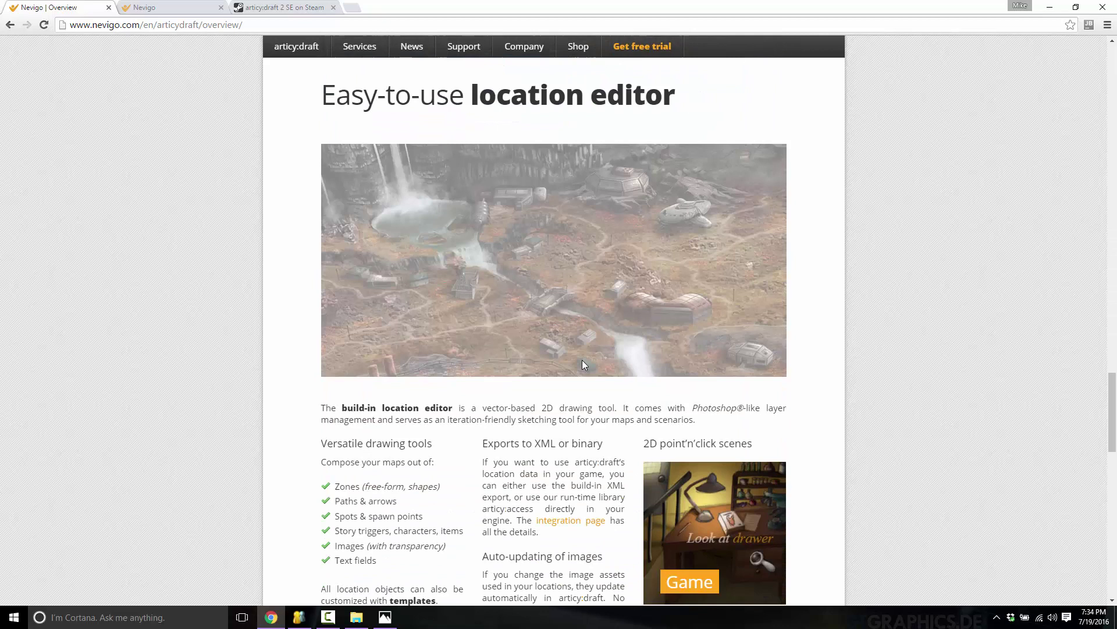
{"action": "scroll", "coordinate": [583, 360], "scroll_direction": "down", "scroll_amount": 7}
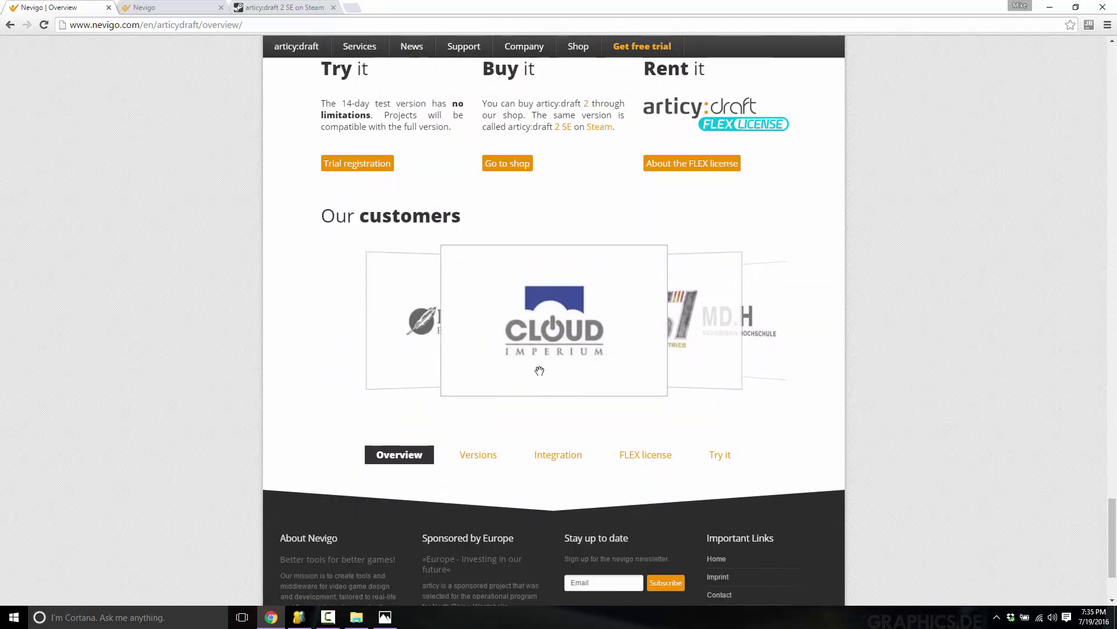
- Read the FLEX license information page, then switch back to the articy:draft project
{"action": "left_click", "coordinate": [647, 458]}
{"action": "scroll", "coordinate": [625, 454], "scroll_direction": "down", "scroll_amount": 2}
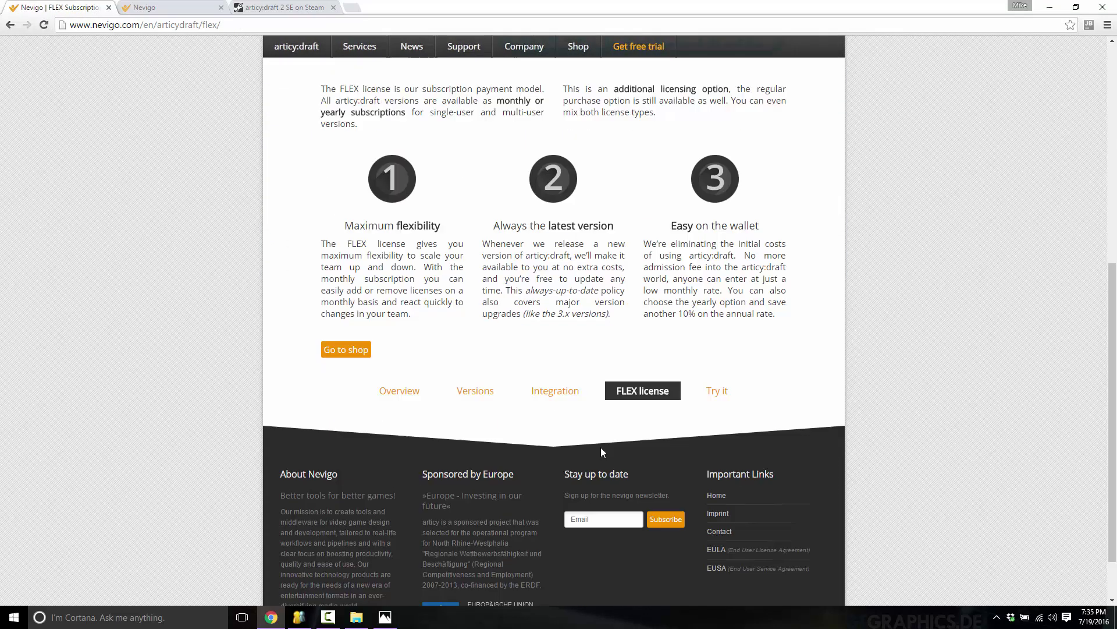
{"action": "scroll", "coordinate": [603, 452], "scroll_direction": "down", "scroll_amount": 1}
{"action": "scroll", "coordinate": [602, 448], "scroll_direction": "up", "scroll_amount": 4}
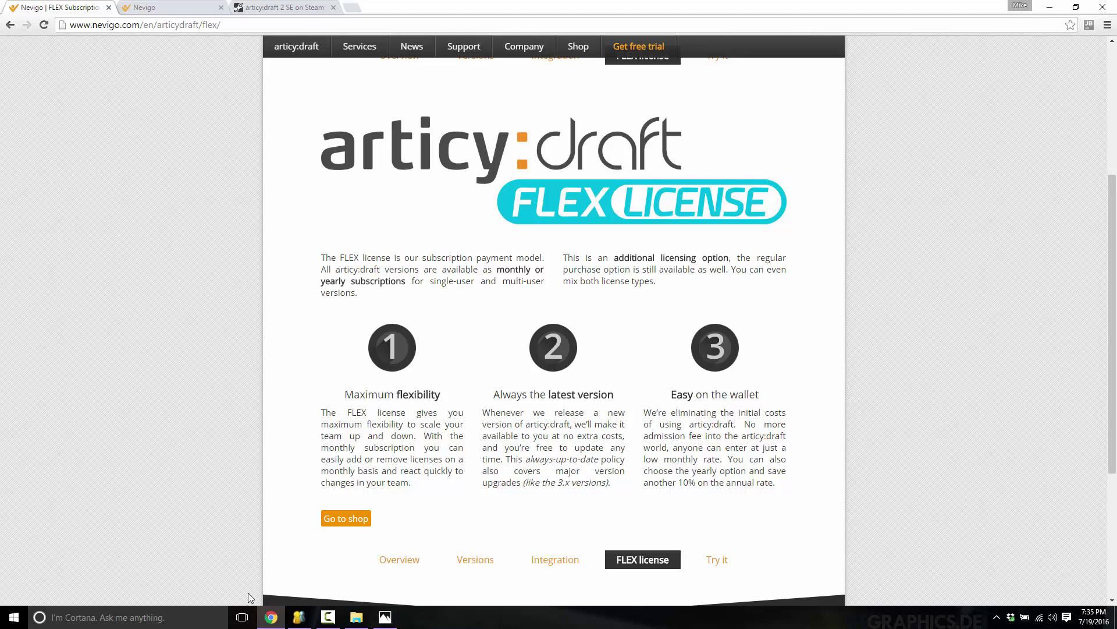
{"action": "left_click", "coordinate": [300, 617]}
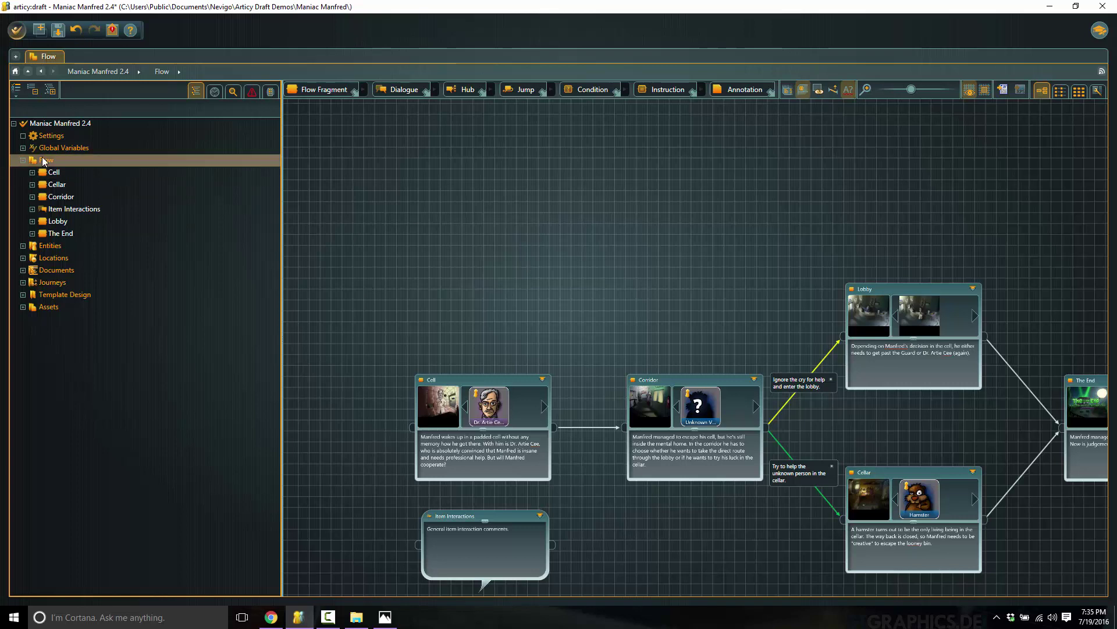
{"action": "left_click", "coordinate": [23, 148]}
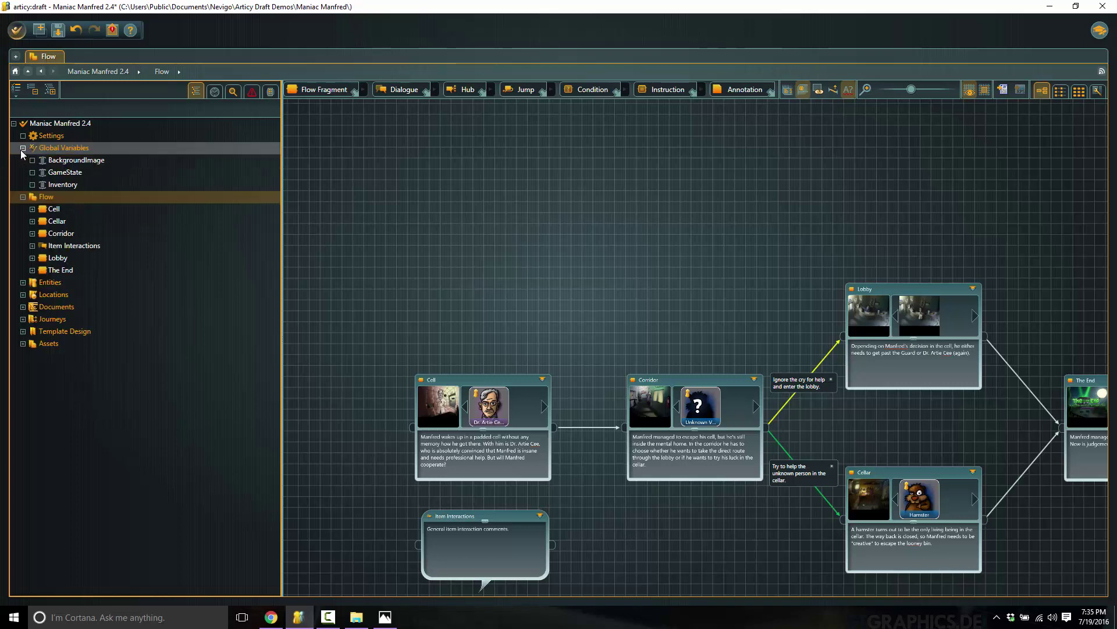
{"action": "left_click", "coordinate": [60, 159]}
{"action": "left_click", "coordinate": [65, 173]}
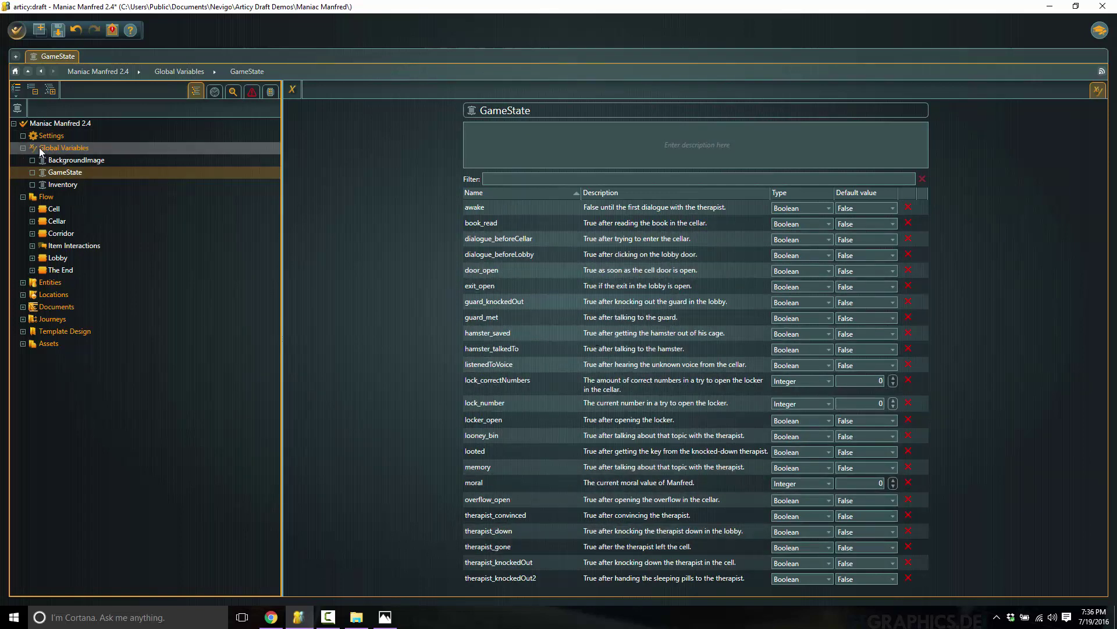
{"action": "left_click", "coordinate": [23, 148]}
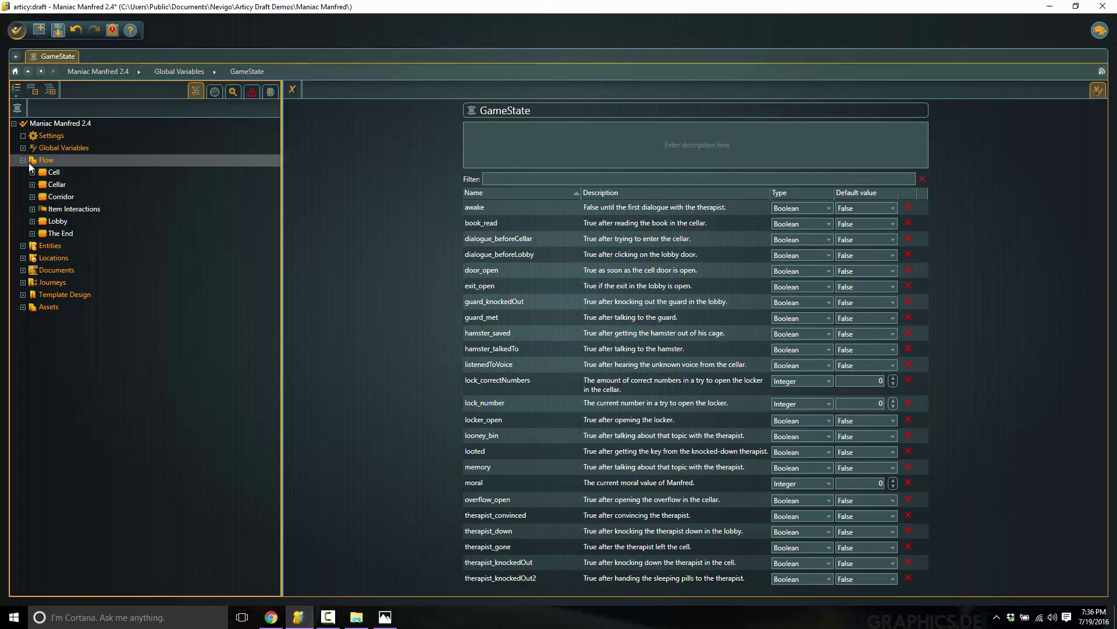
{"action": "left_click", "coordinate": [41, 164]}
{"action": "scroll", "coordinate": [380, 285], "scroll_direction": "down", "scroll_amount": 6}
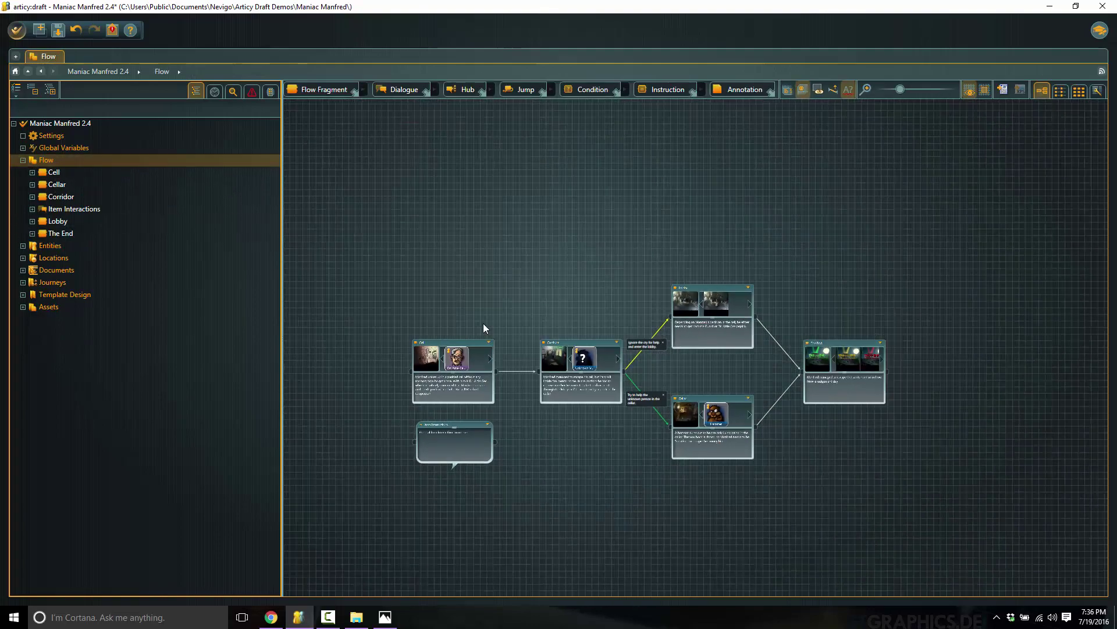
{"action": "scroll", "coordinate": [673, 340], "scroll_direction": "up", "scroll_amount": 6}
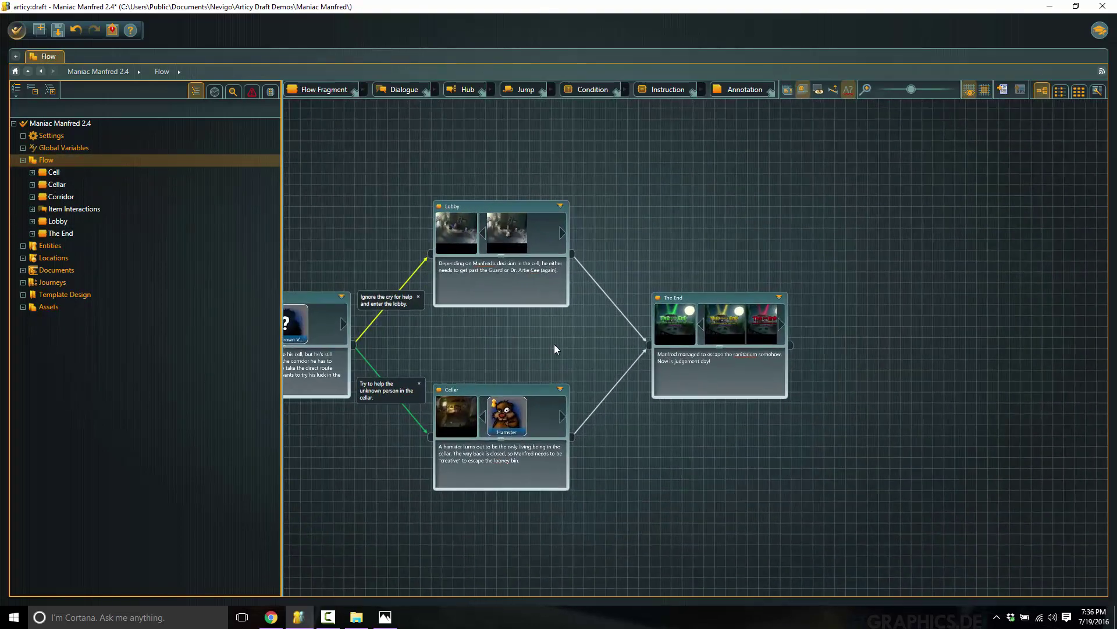
{"action": "left_click", "coordinate": [506, 231]}
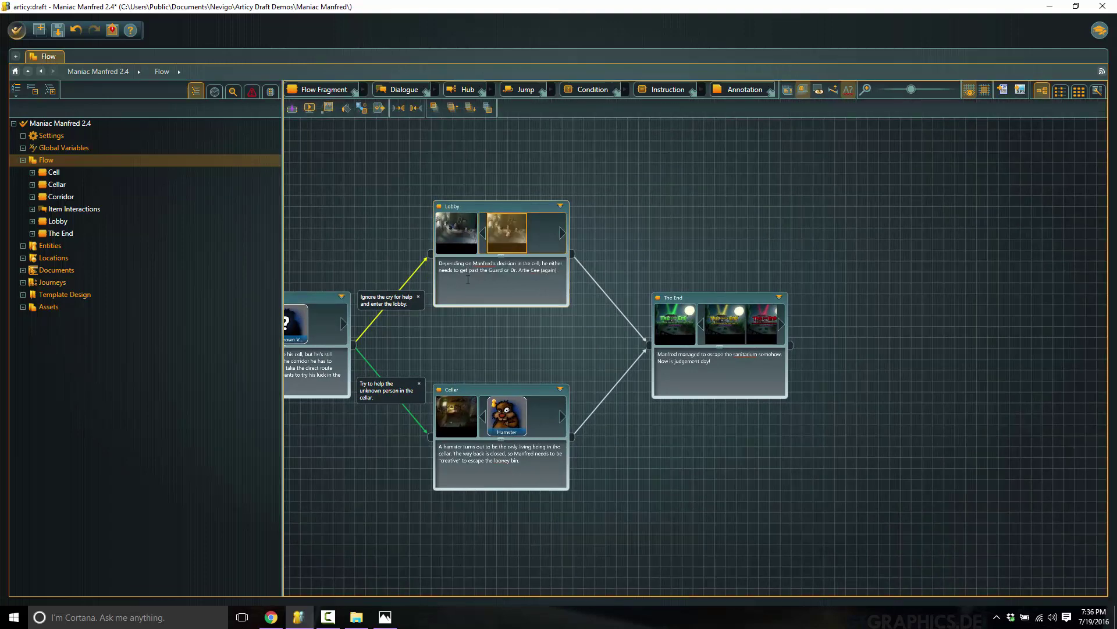
{"action": "left_click", "coordinate": [524, 263]}
{"action": "left_click_drag", "start_coordinate": [523, 263], "coordinate": [468, 271]}
{"action": "scroll", "coordinate": [540, 293], "scroll_direction": "up", "scroll_amount": 3}
{"action": "double_click", "coordinate": [488, 272]}
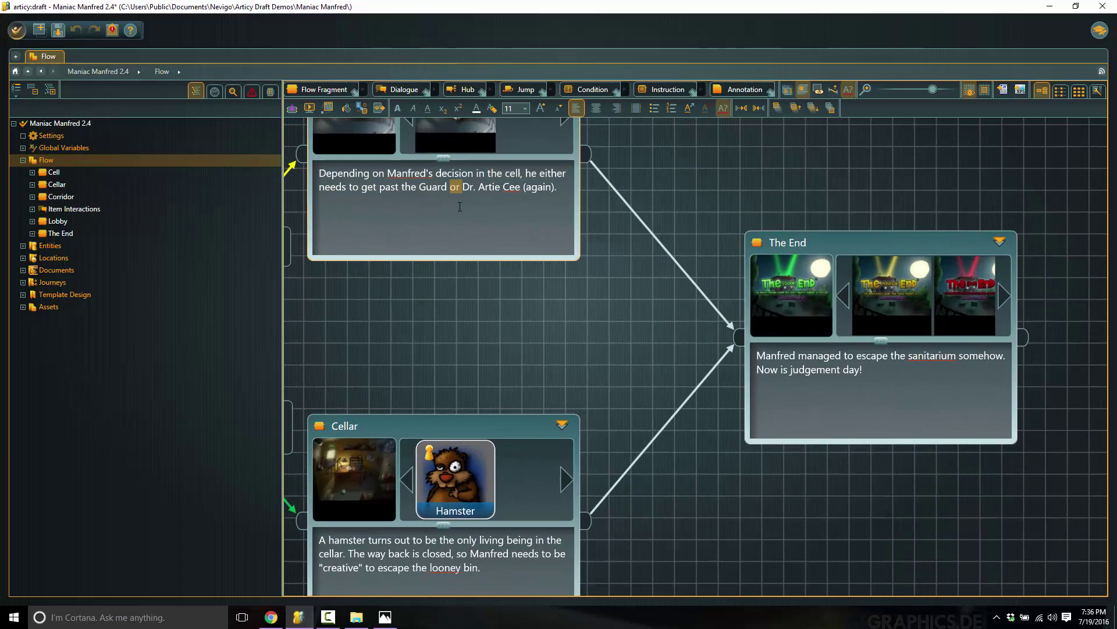
{"action": "scroll", "coordinate": [592, 350], "scroll_direction": "down", "scroll_amount": 5}
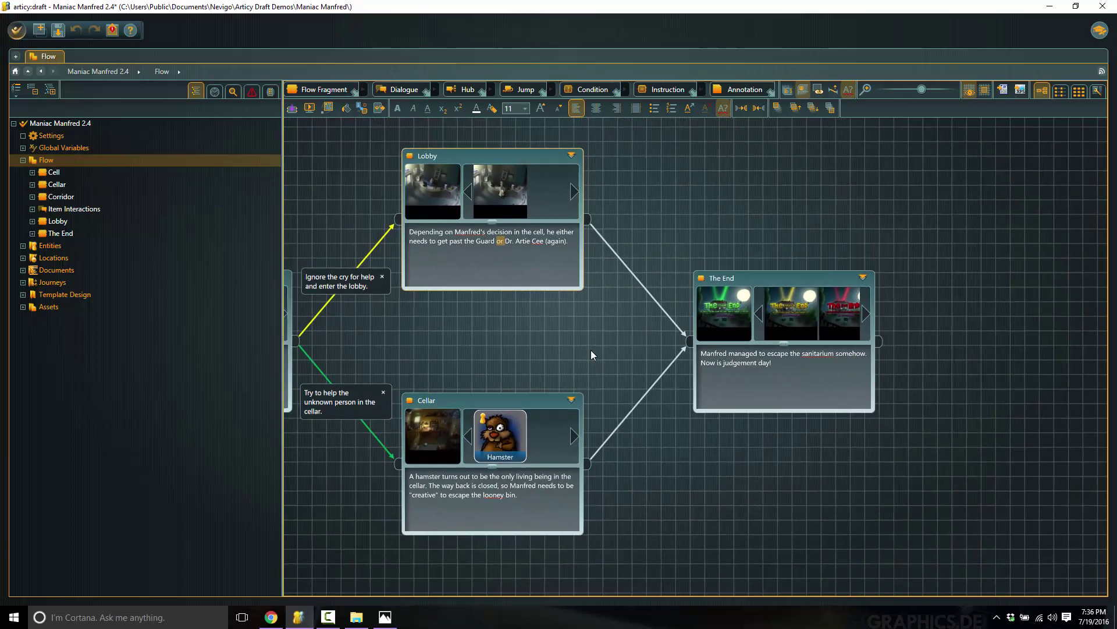
{"action": "scroll", "coordinate": [449, 348], "scroll_direction": "down", "scroll_amount": 4}
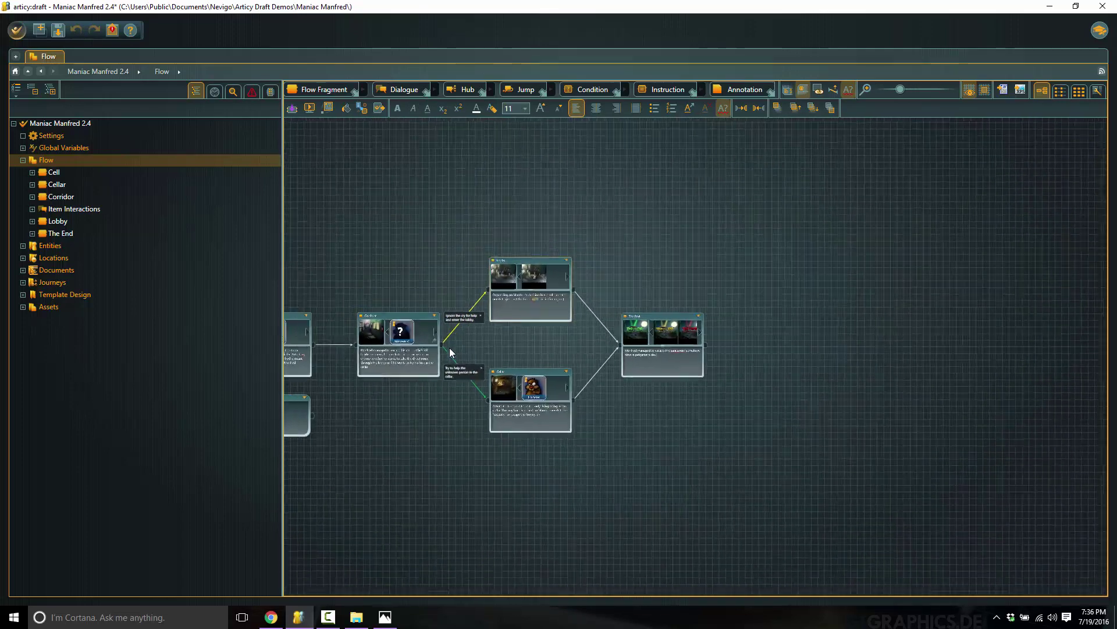
{"action": "left_click", "coordinate": [460, 418]}
{"action": "left_click_drag", "start_coordinate": [461, 418], "coordinate": [642, 377]}
{"action": "scroll", "coordinate": [547, 391], "scroll_direction": "up", "scroll_amount": 5}
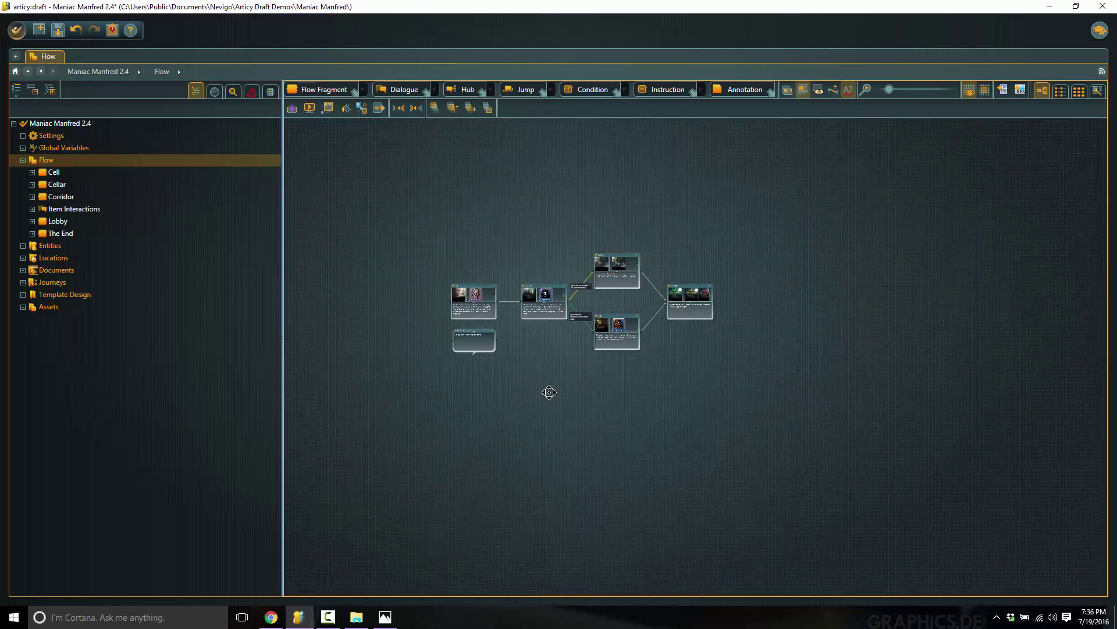
{"action": "left_click_drag", "start_coordinate": [554, 382], "coordinate": [581, 448]}
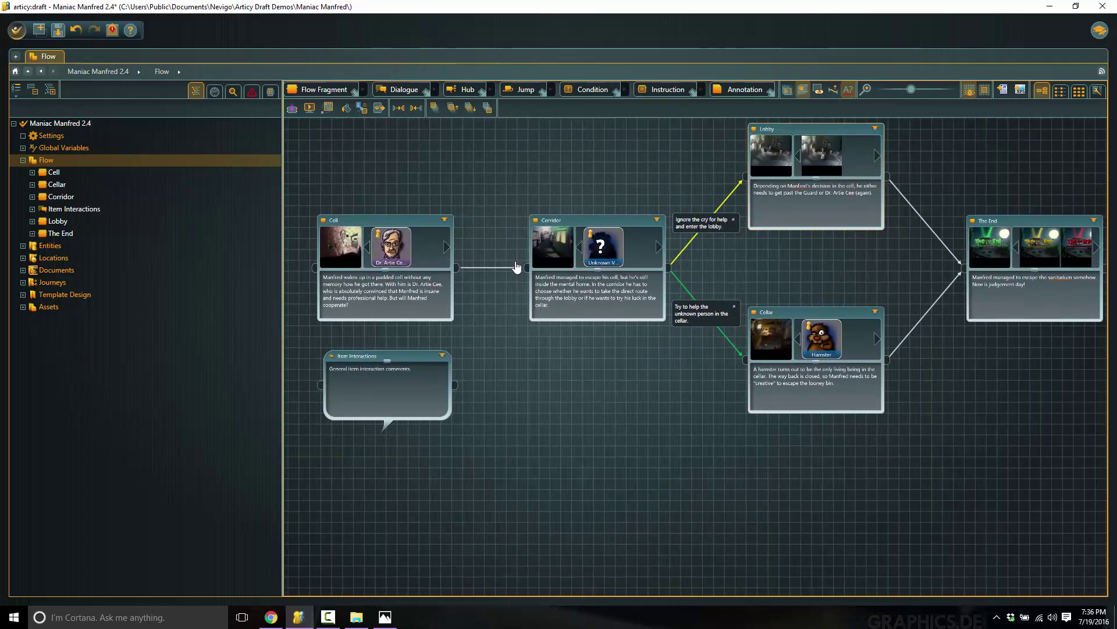
{"action": "left_click_drag", "start_coordinate": [753, 361], "coordinate": [665, 399]}
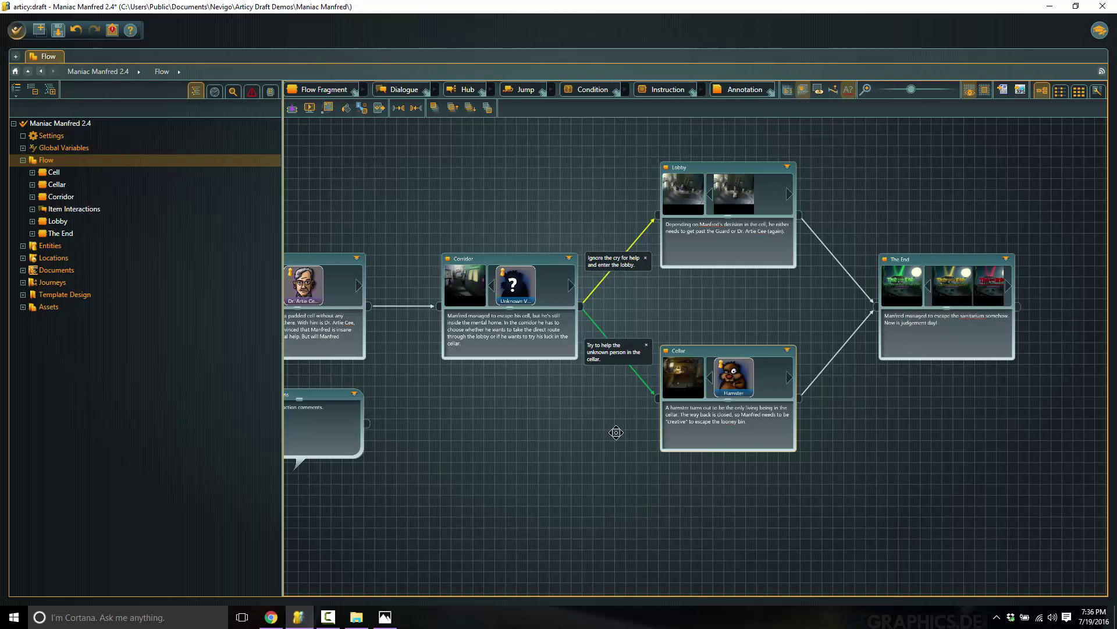
{"action": "middle_click", "coordinate": [595, 444]}
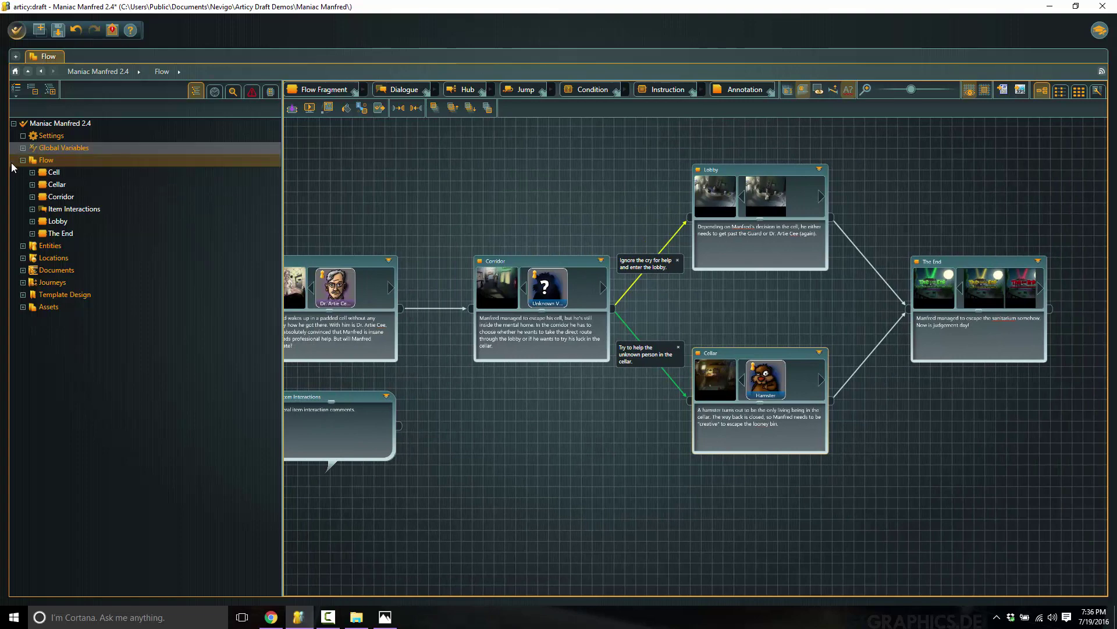
- Open the Cell flow, select the connection to The Closed Door, and expand The Closed Door in the tree
{"action": "left_click", "coordinate": [32, 173]}
{"action": "double_click", "coordinate": [65, 184]}
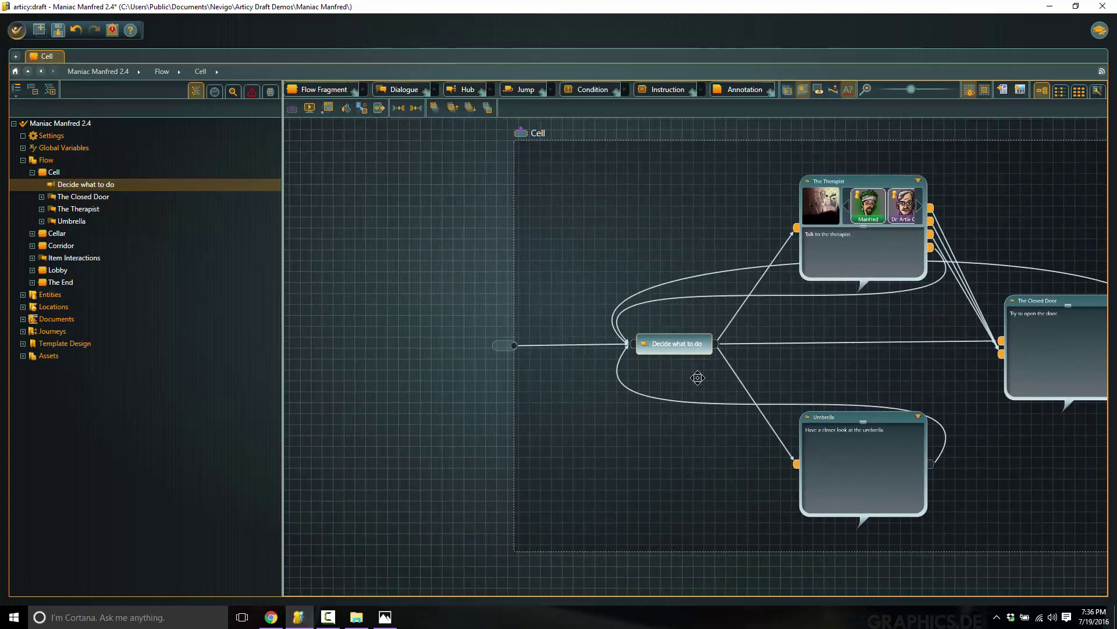
{"action": "left_click", "coordinate": [818, 349]}
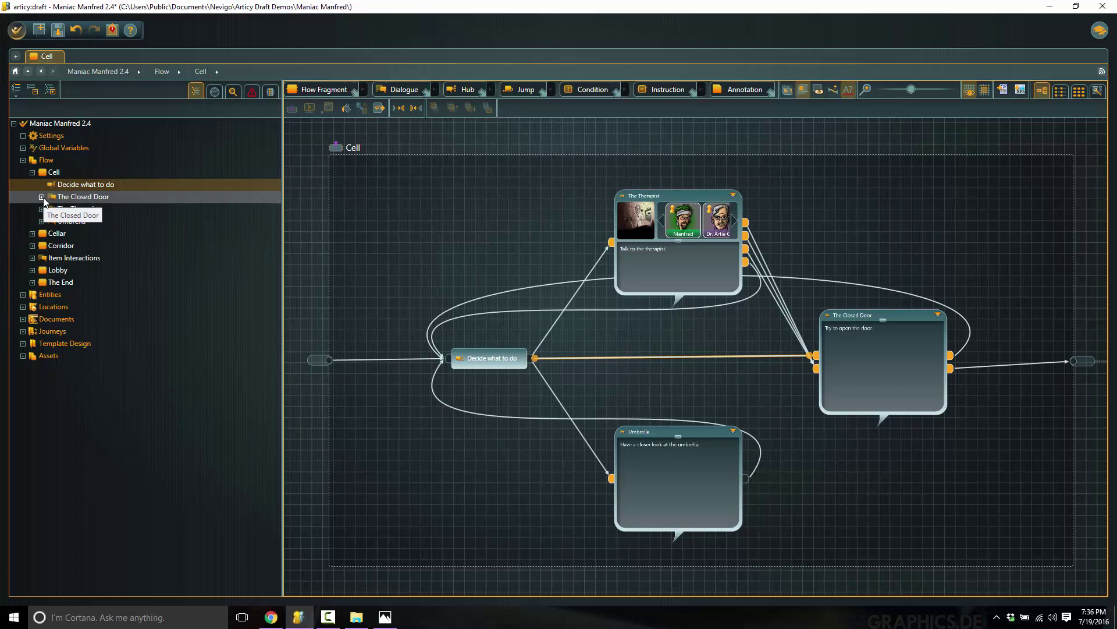
{"action": "left_click", "coordinate": [42, 197]}
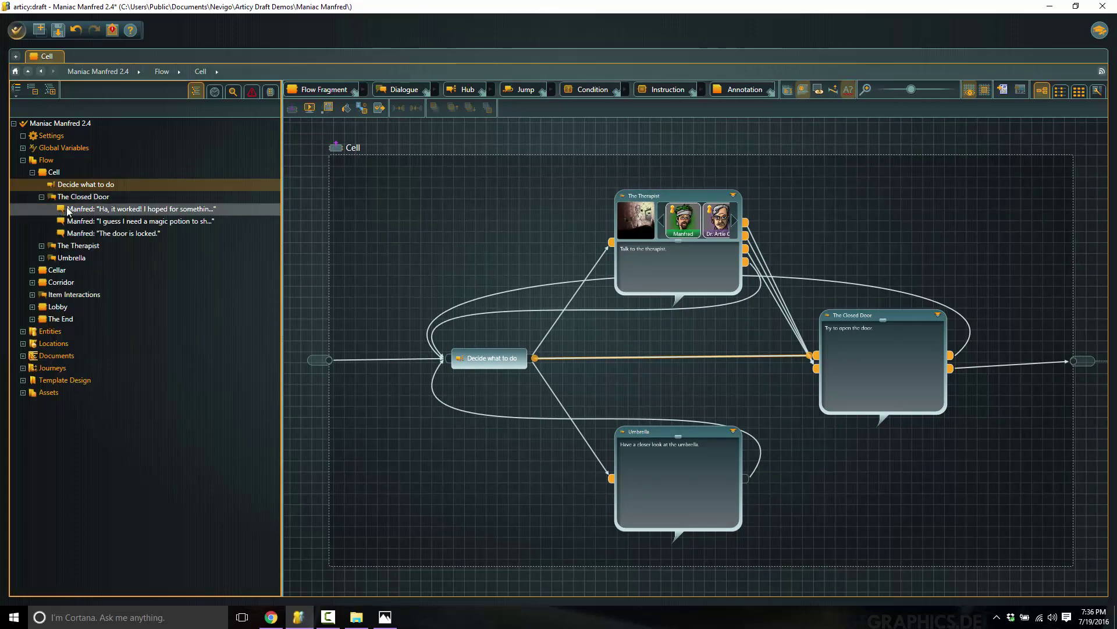
- Open The Closed Door dialogue with its door-closed and door-open paths, then collapse Cell in the tree
{"action": "left_click", "coordinate": [69, 209]}
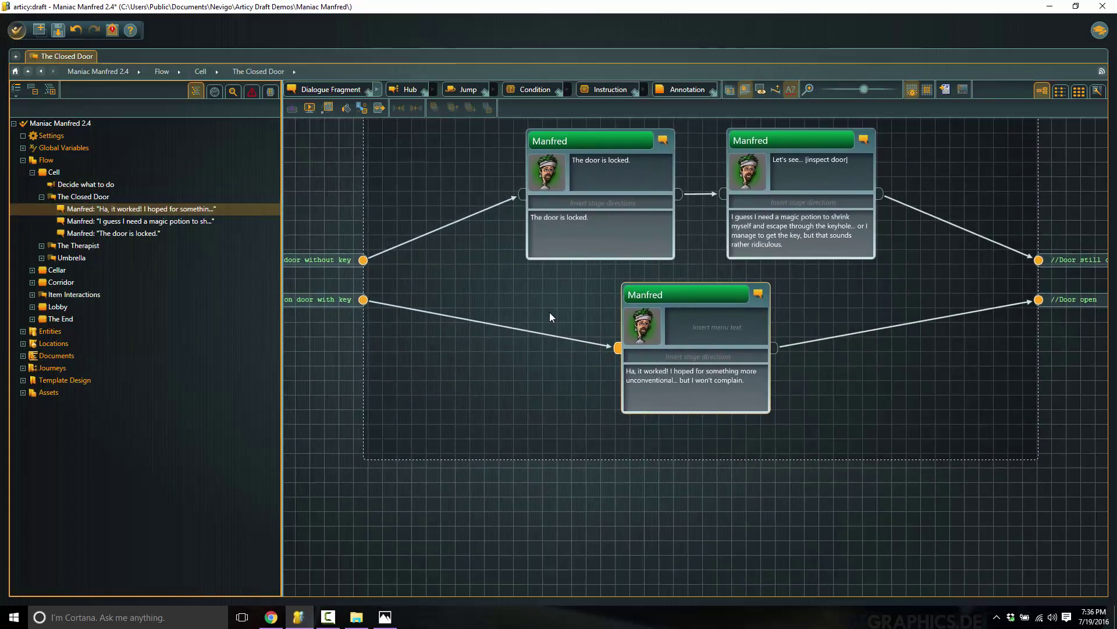
{"action": "scroll", "coordinate": [549, 312], "scroll_direction": "down", "scroll_amount": 3}
{"action": "scroll", "coordinate": [321, 274], "scroll_direction": "up", "scroll_amount": 2}
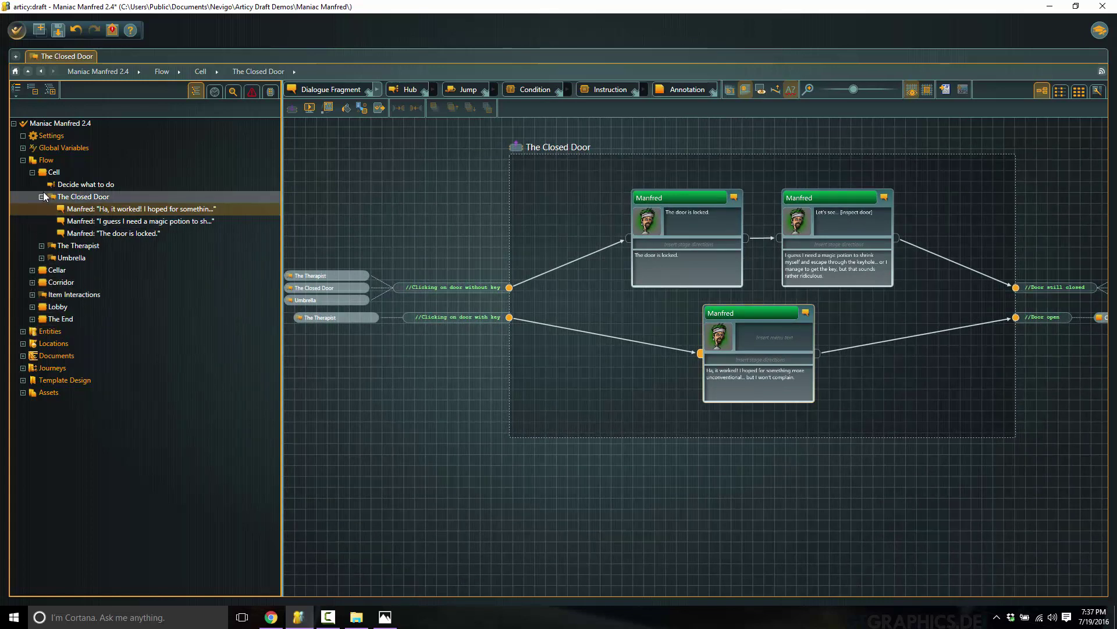
{"action": "left_click", "coordinate": [33, 172]}
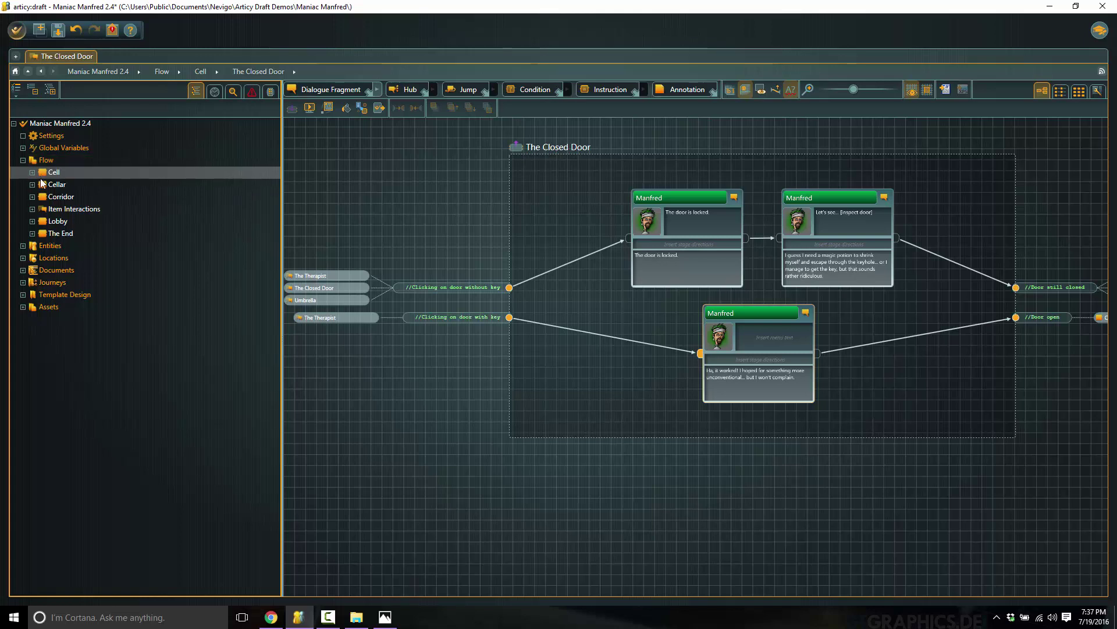
- Reopen the Cell flow and expand The Therapist in the tree to show its Dr. Artie Cee and Manfred lines
{"action": "double_click", "coordinate": [42, 179]}
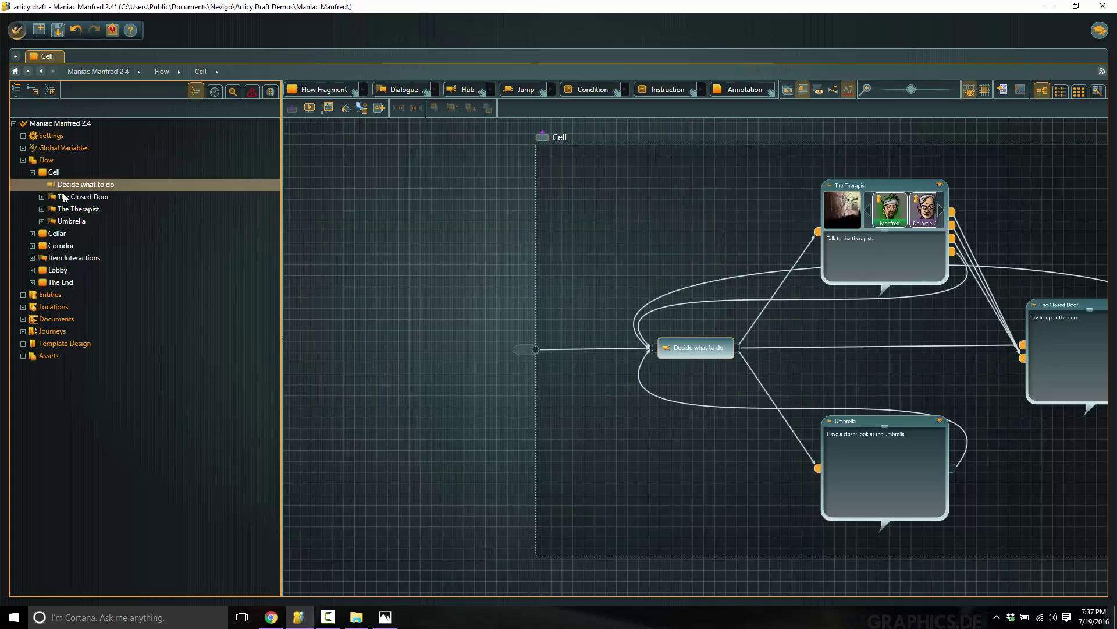
{"action": "left_click", "coordinate": [32, 173]}
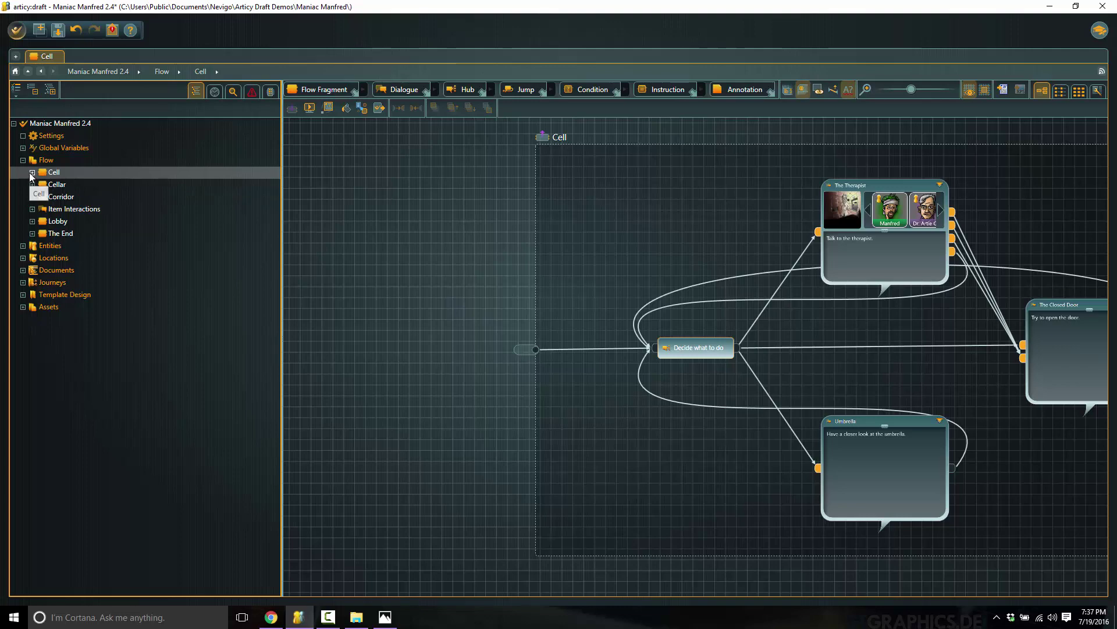
{"action": "left_click", "coordinate": [32, 173]}
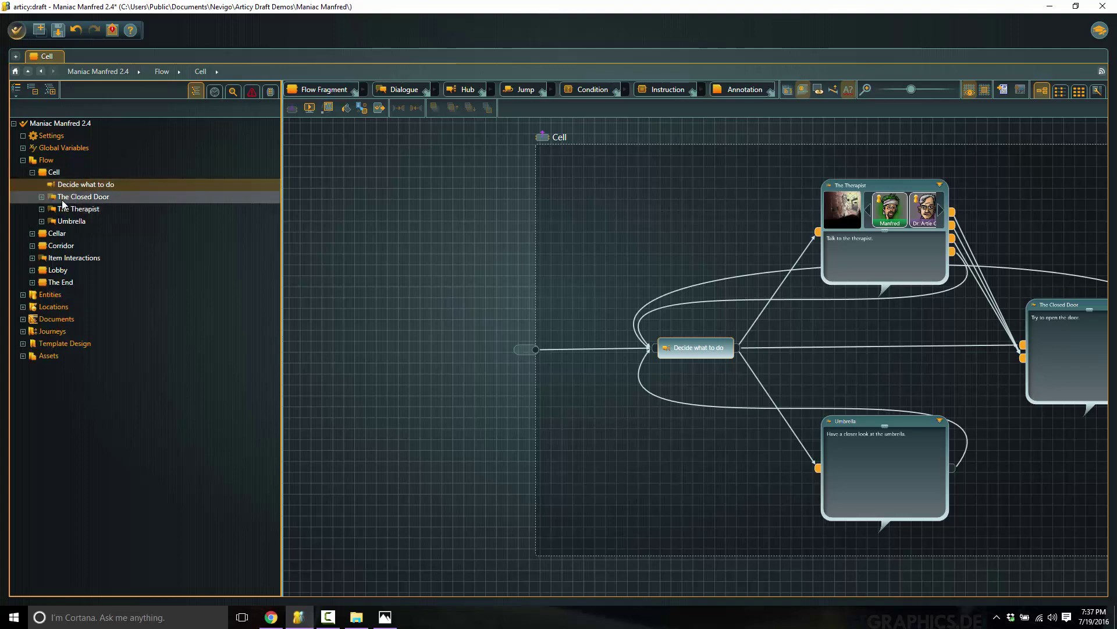
{"action": "left_click", "coordinate": [48, 211]}
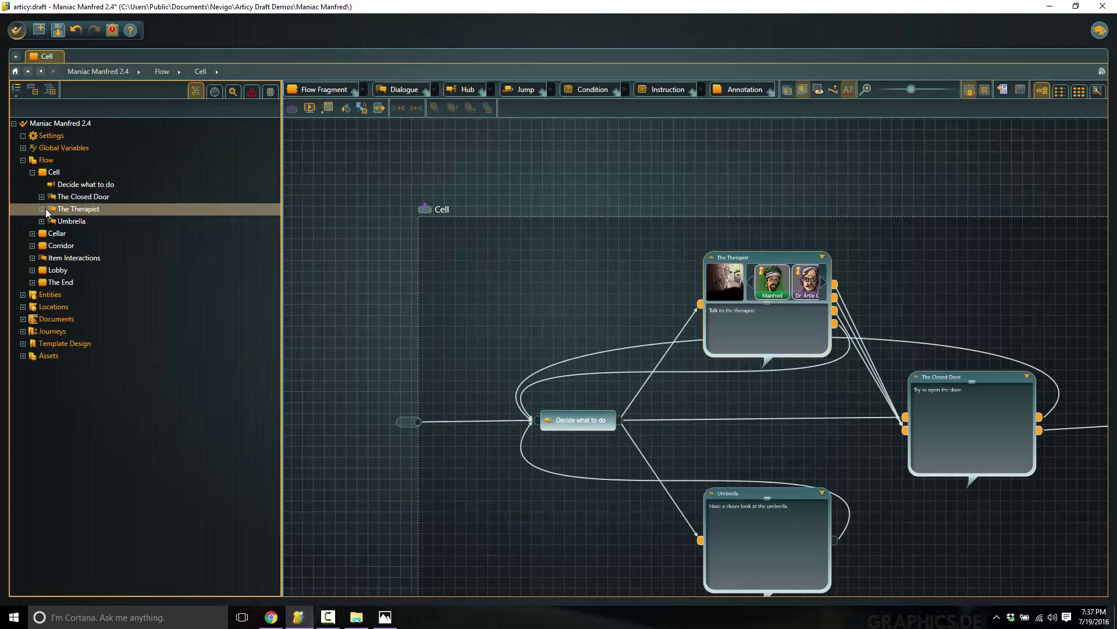
{"action": "left_click", "coordinate": [42, 209]}
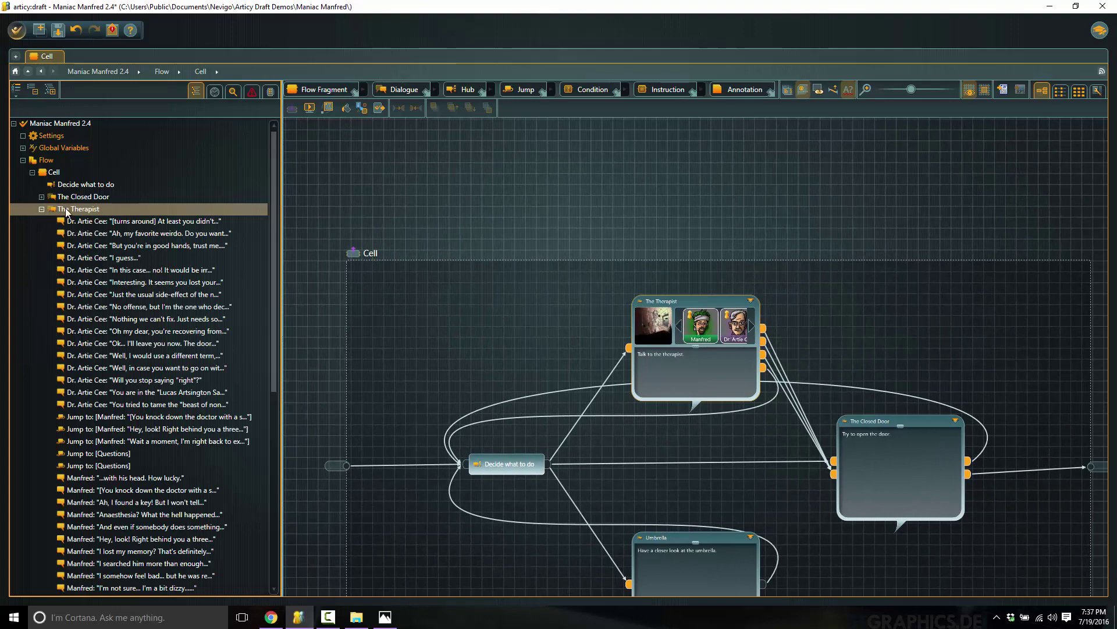
- Open The Therapist dialogue at its first line and zoom around its nodes
{"action": "left_click", "coordinate": [124, 221]}
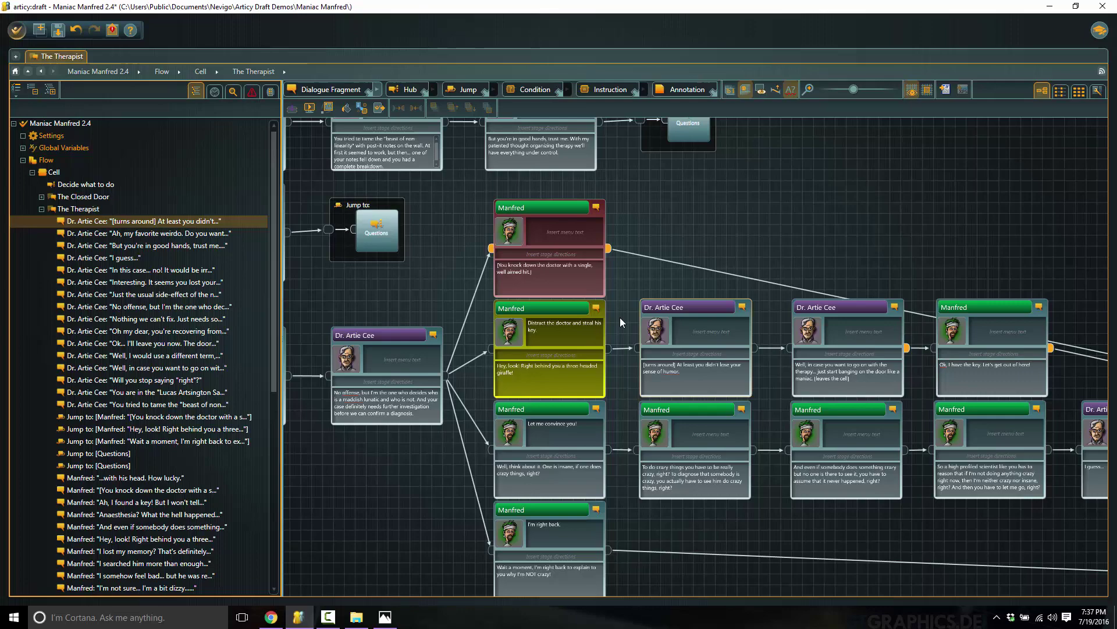
{"action": "scroll", "coordinate": [607, 419], "scroll_direction": "down", "scroll_amount": 3}
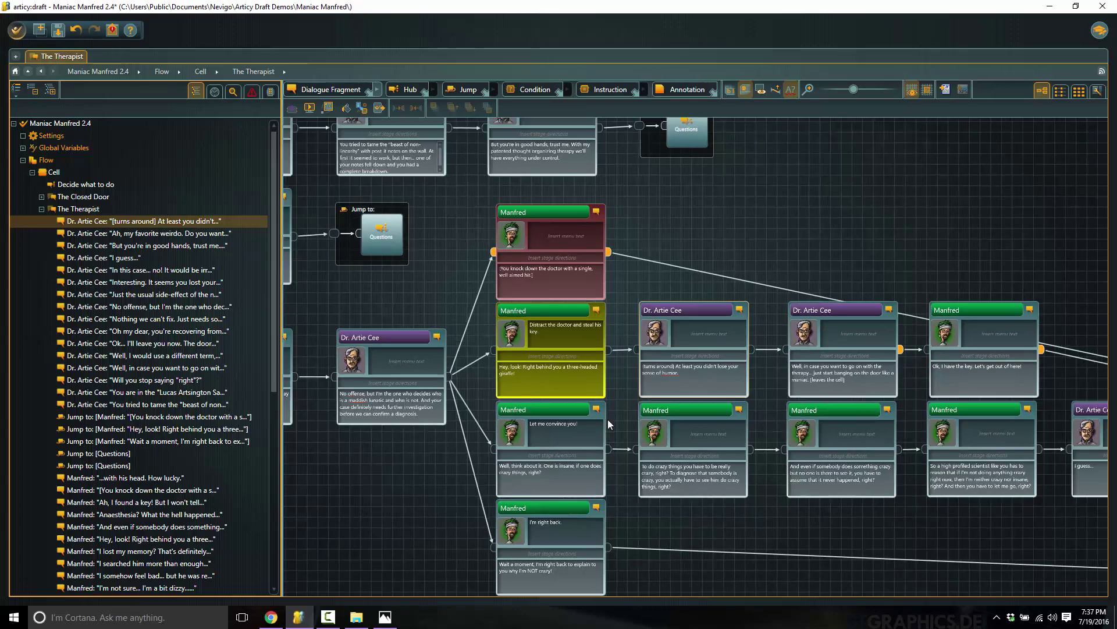
{"action": "scroll", "coordinate": [512, 419], "scroll_direction": "down", "scroll_amount": 3}
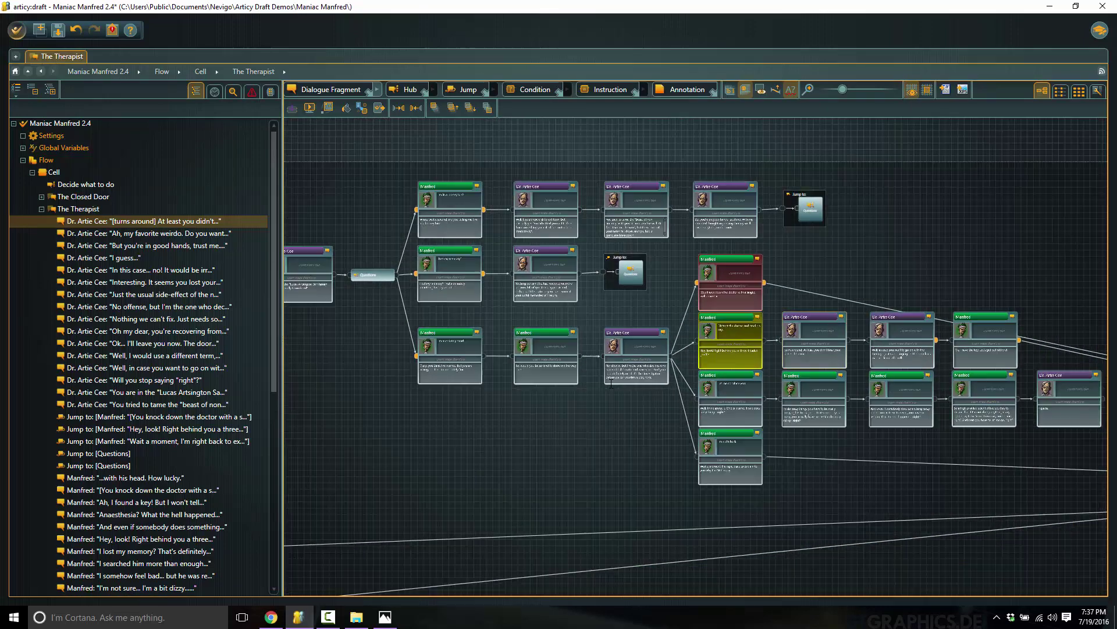
{"action": "scroll", "coordinate": [432, 368], "scroll_direction": "down", "scroll_amount": 3}
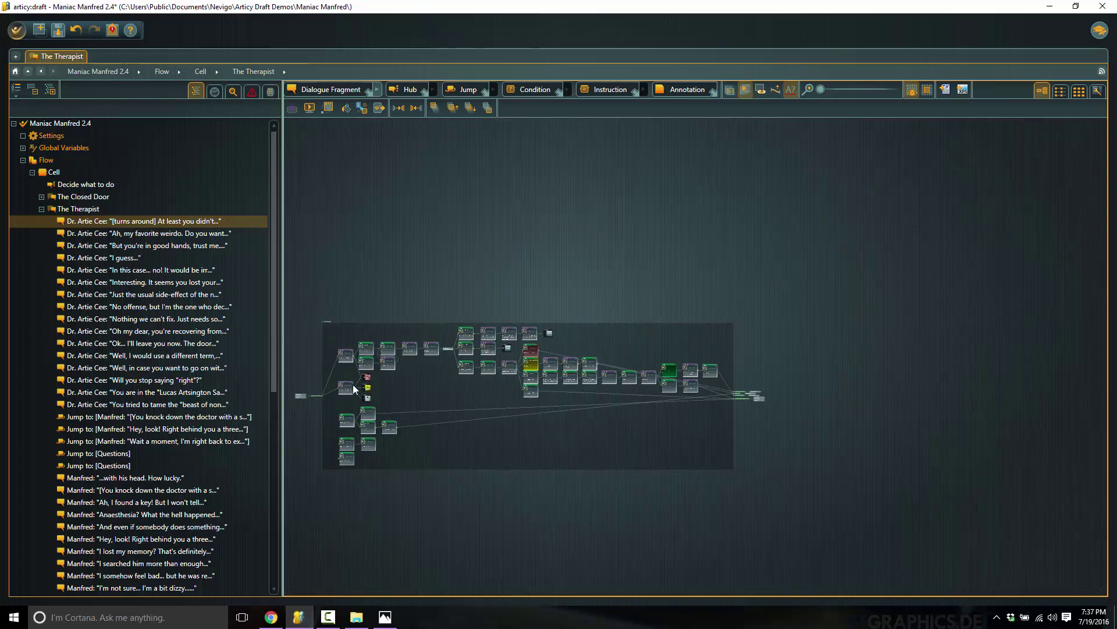
{"action": "scroll", "coordinate": [328, 391], "scroll_direction": "up", "scroll_amount": 10}
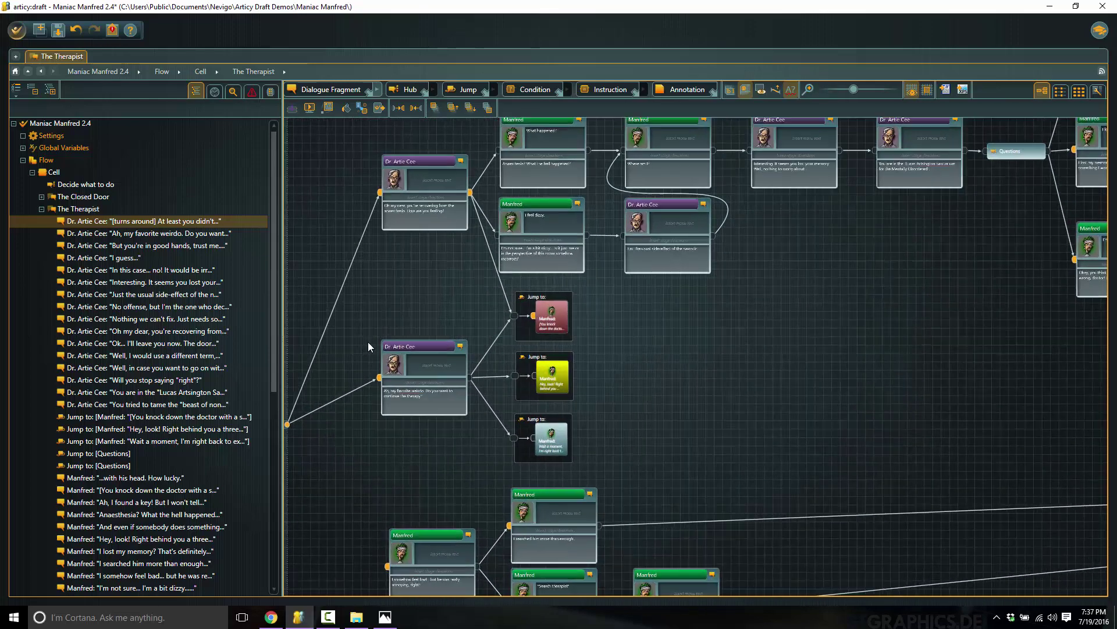
{"action": "scroll", "coordinate": [456, 239], "scroll_direction": "up", "scroll_amount": 2}
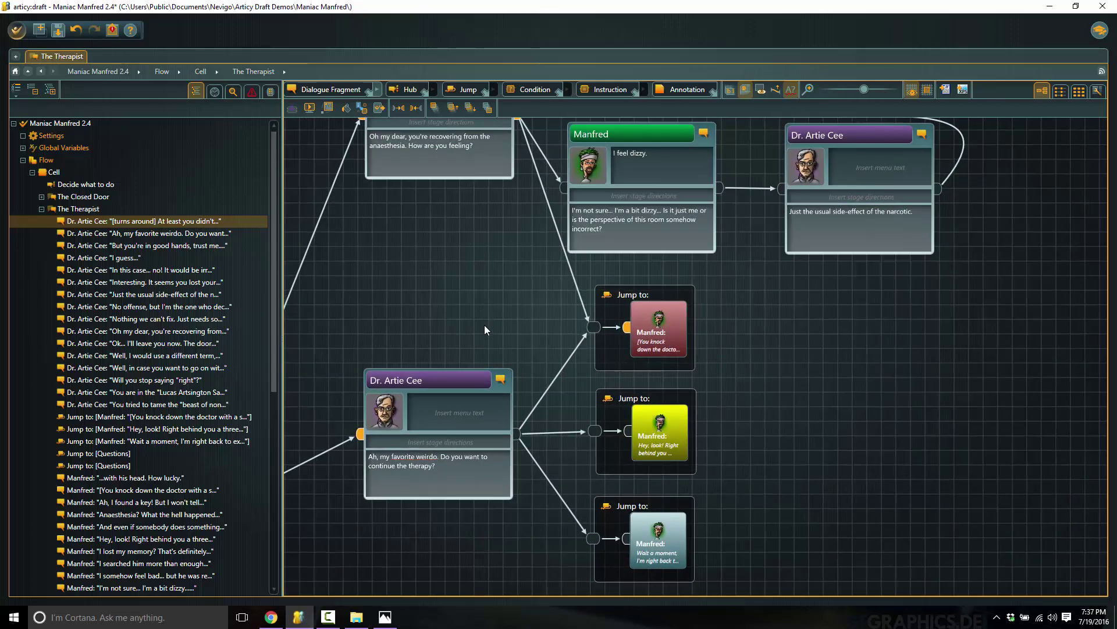
- Pan along the dialogue to the Questions hub and follow the jumps back to it
{"action": "left_click_drag", "start_coordinate": [484, 325], "coordinate": [453, 456]}
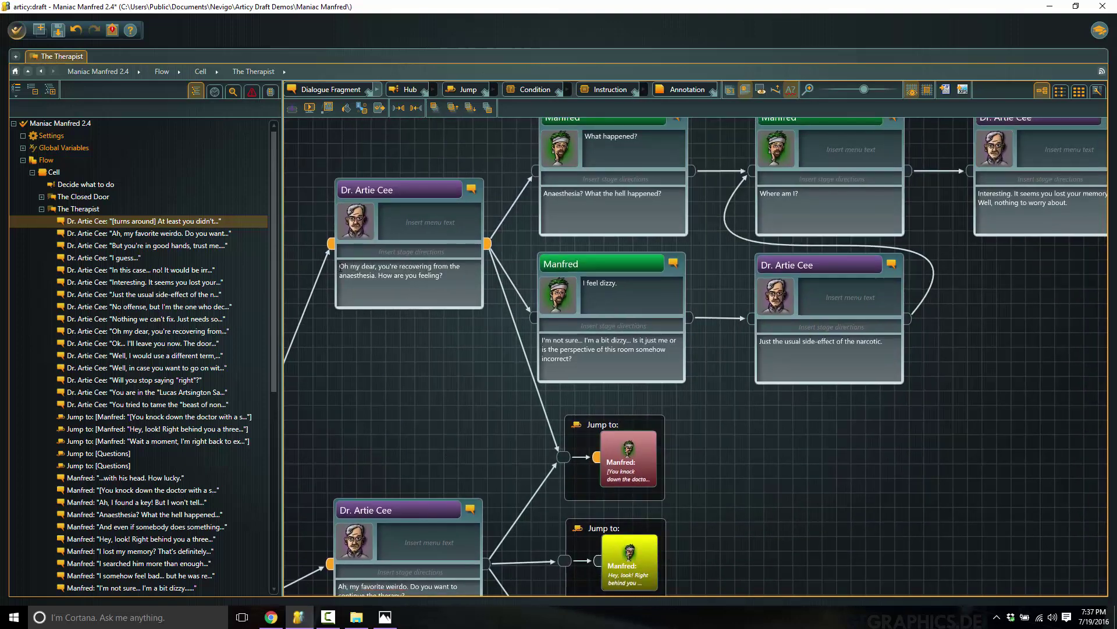
{"action": "left_click_drag", "start_coordinate": [545, 290], "coordinate": [452, 345]}
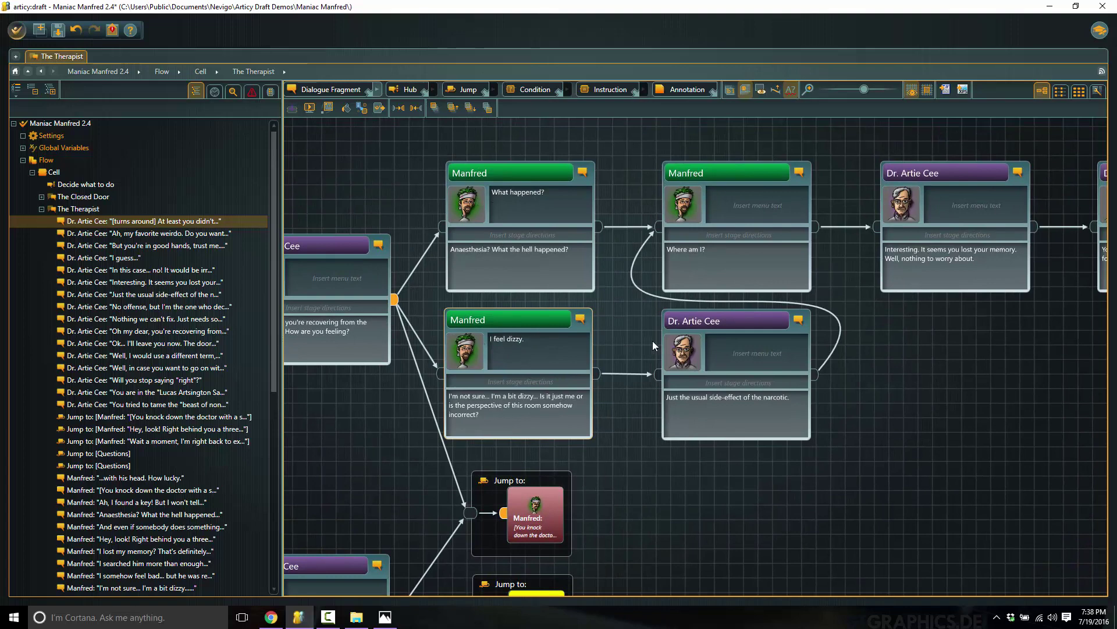
{"action": "left_click_drag", "start_coordinate": [652, 340], "coordinate": [473, 371]}
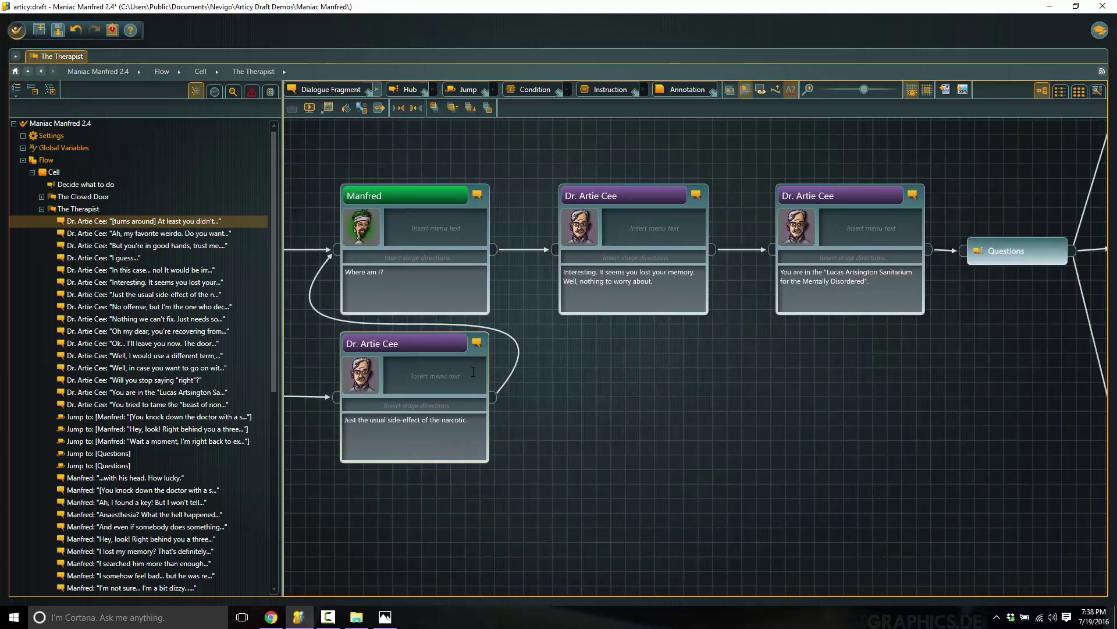
{"action": "left_click_drag", "start_coordinate": [593, 304], "coordinate": [659, 428]}
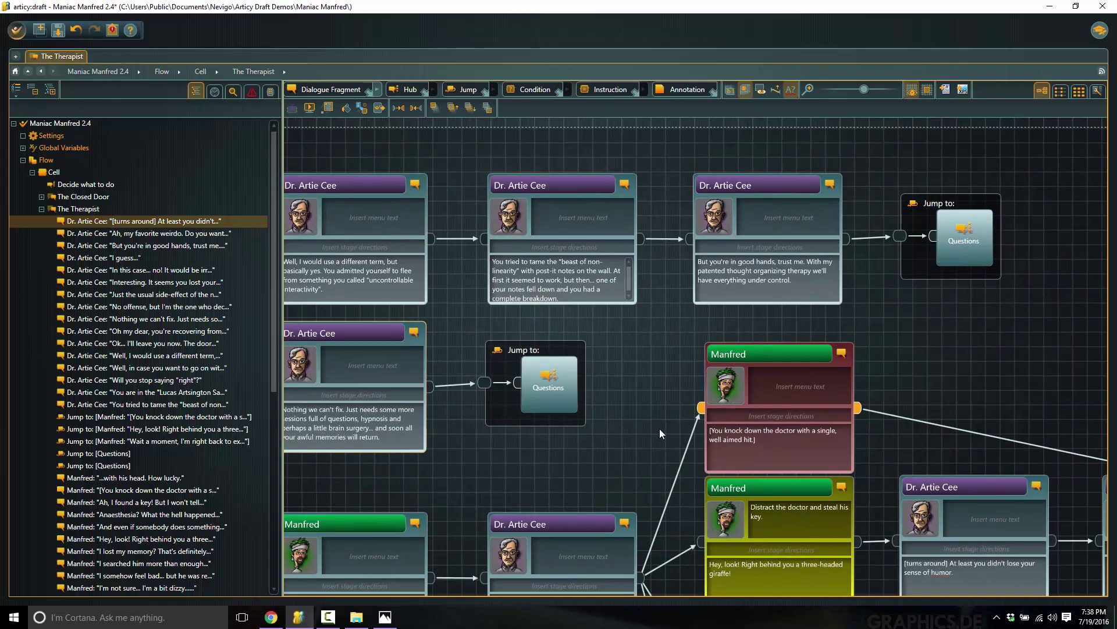
{"action": "left_click", "coordinate": [553, 382]}
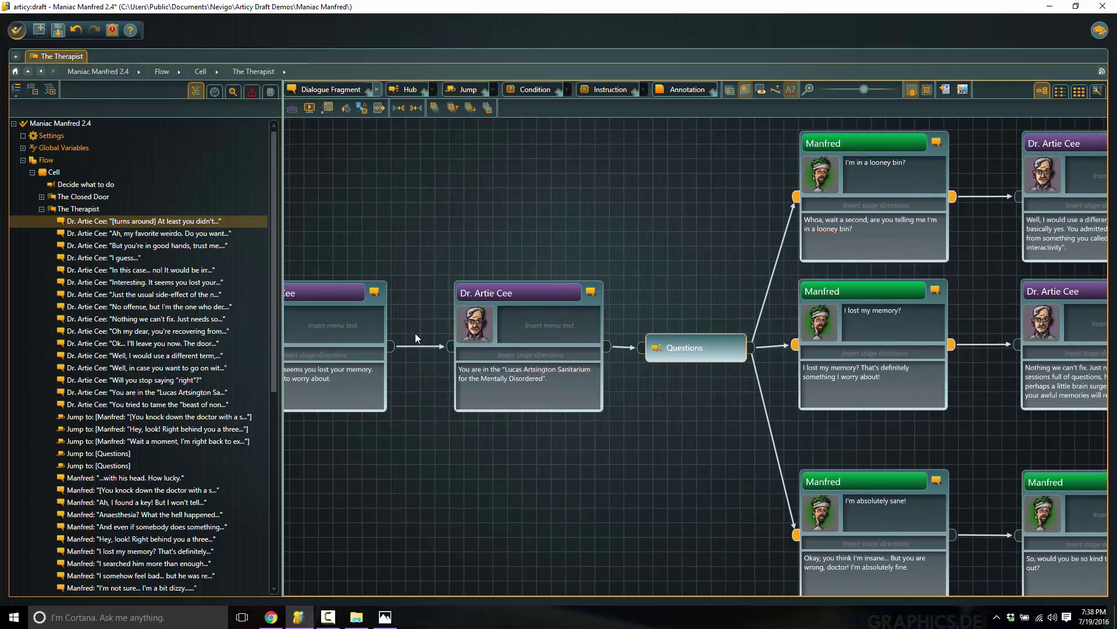
{"action": "double_click", "coordinate": [682, 345]}
{"action": "left_click", "coordinate": [873, 351]}
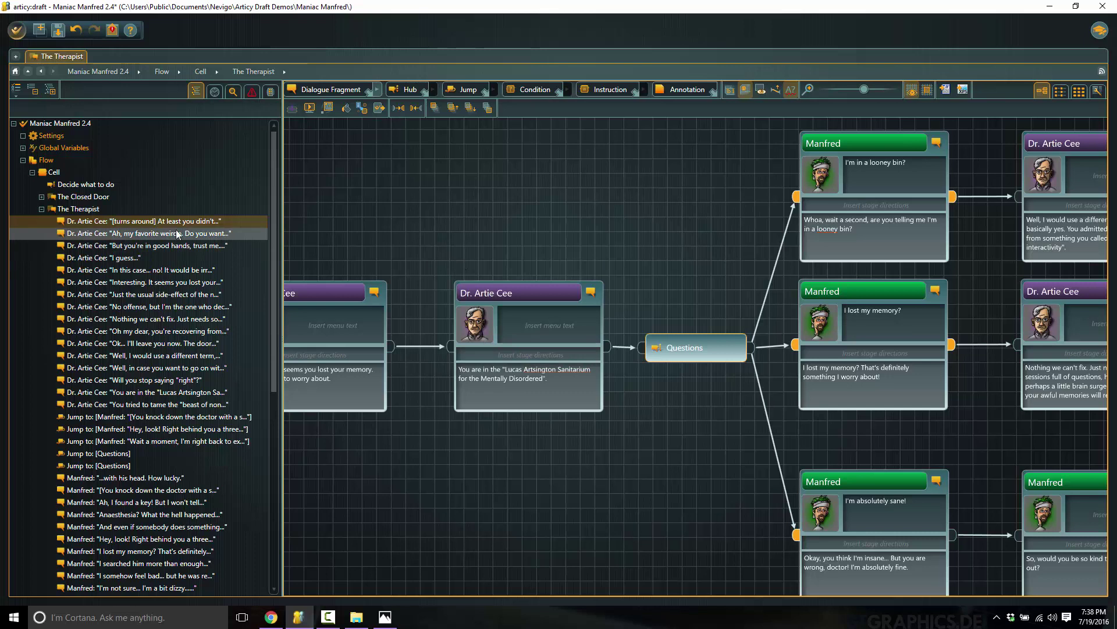
- Select the Dr. Artie Cee node, then collapse The Therapist and Cell folders in the project tree
{"action": "scroll", "coordinate": [173, 228], "scroll_direction": "down", "scroll_amount": 3}
{"action": "scroll", "coordinate": [170, 225], "scroll_direction": "down", "scroll_amount": 3}
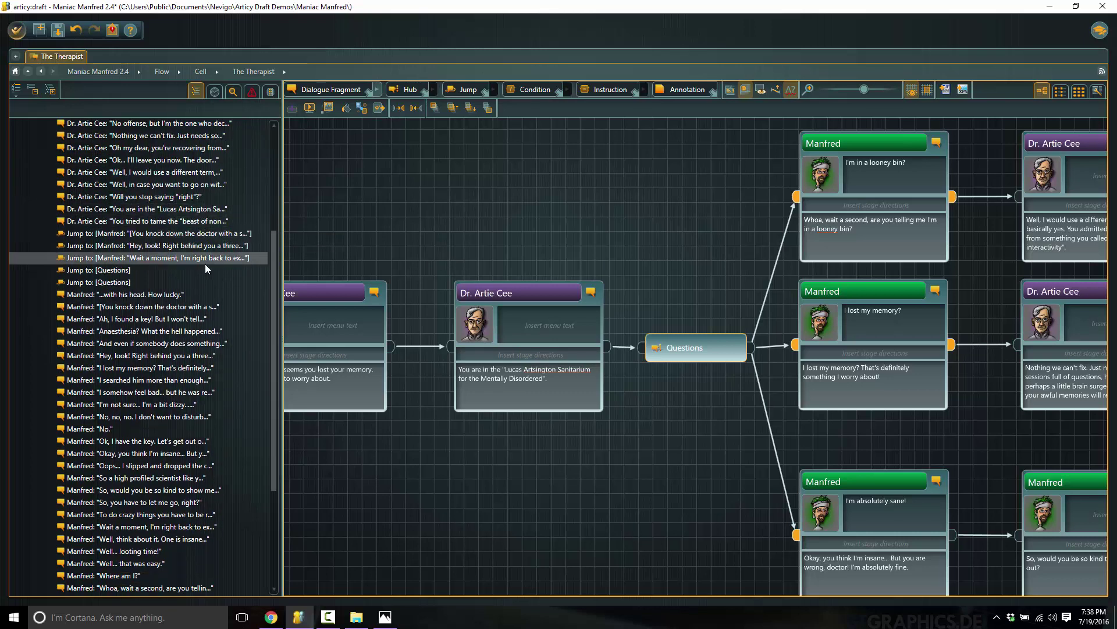
{"action": "scroll", "coordinate": [270, 294], "scroll_direction": "up", "scroll_amount": 6}
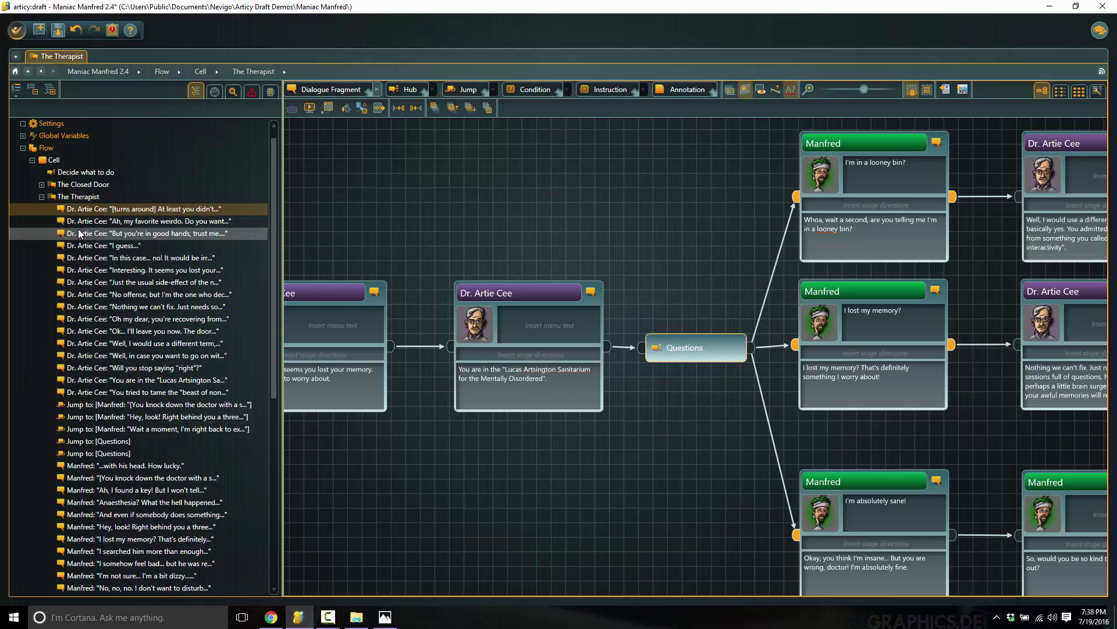
{"action": "left_click", "coordinate": [490, 334]}
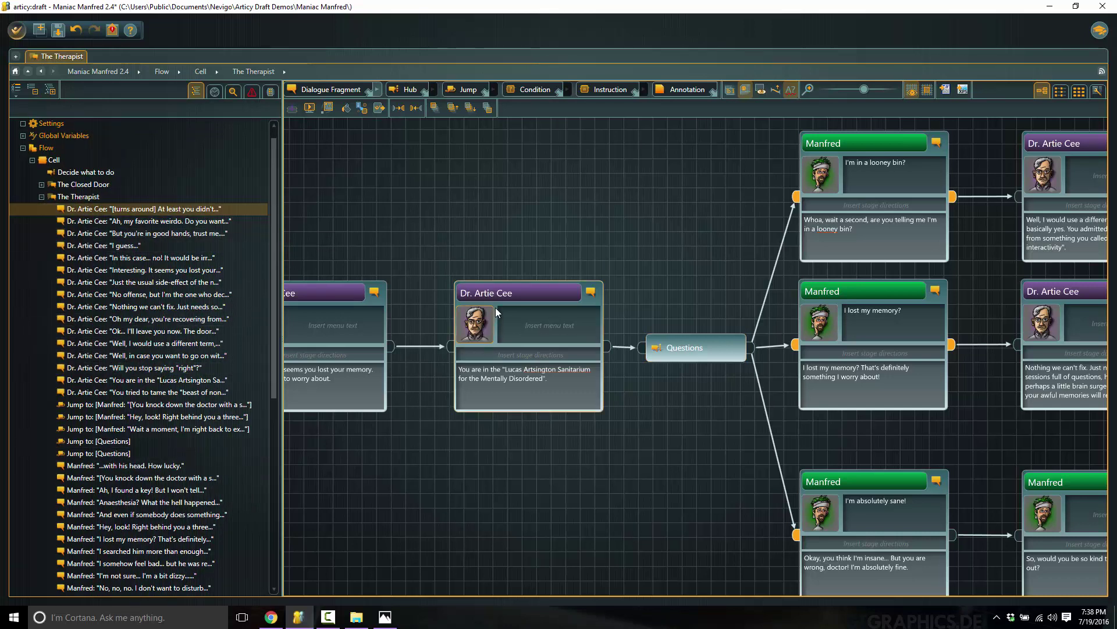
{"action": "left_click", "coordinate": [490, 298]}
{"action": "left_click", "coordinate": [41, 196]}
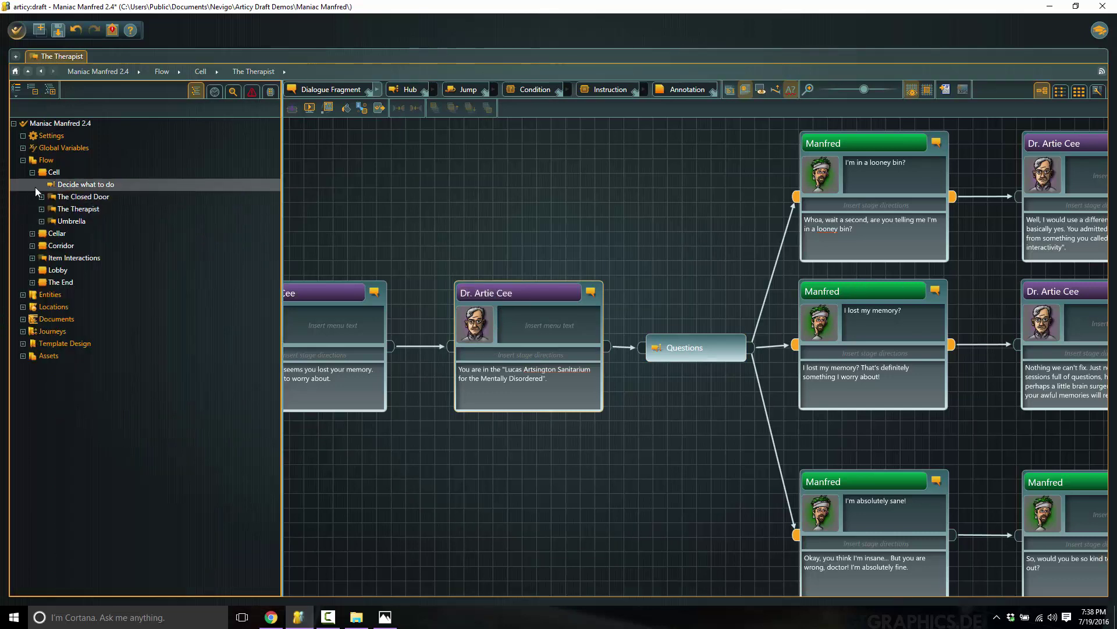
{"action": "left_click", "coordinate": [32, 172]}
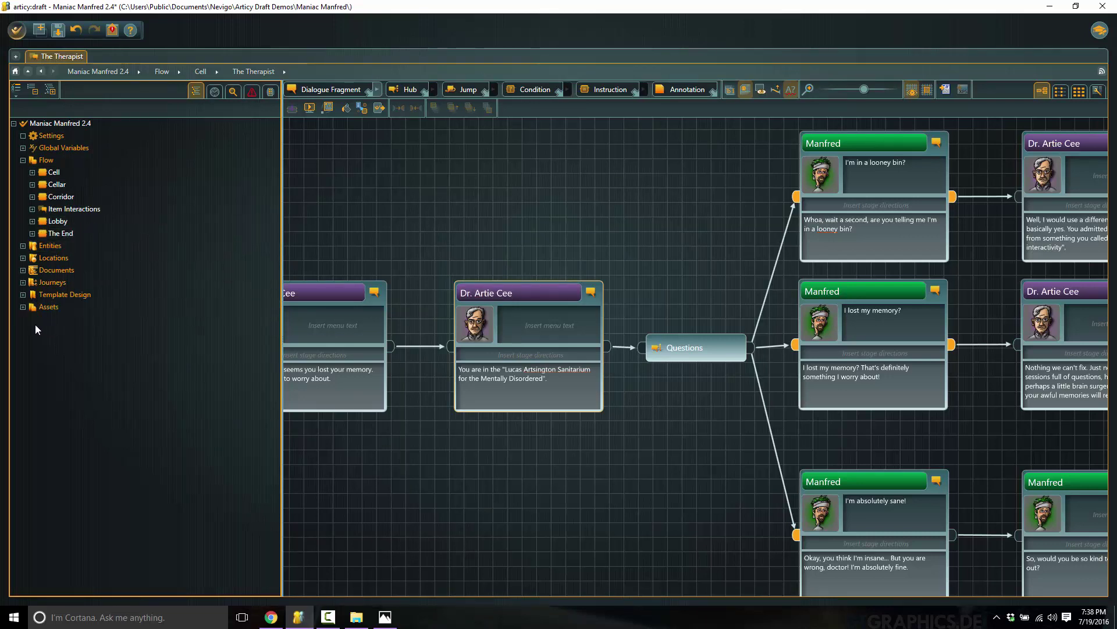
- Expand Entities and open Manfred's page, reviewing his description and Character template likes and dislikes
{"action": "left_click", "coordinate": [23, 246]}
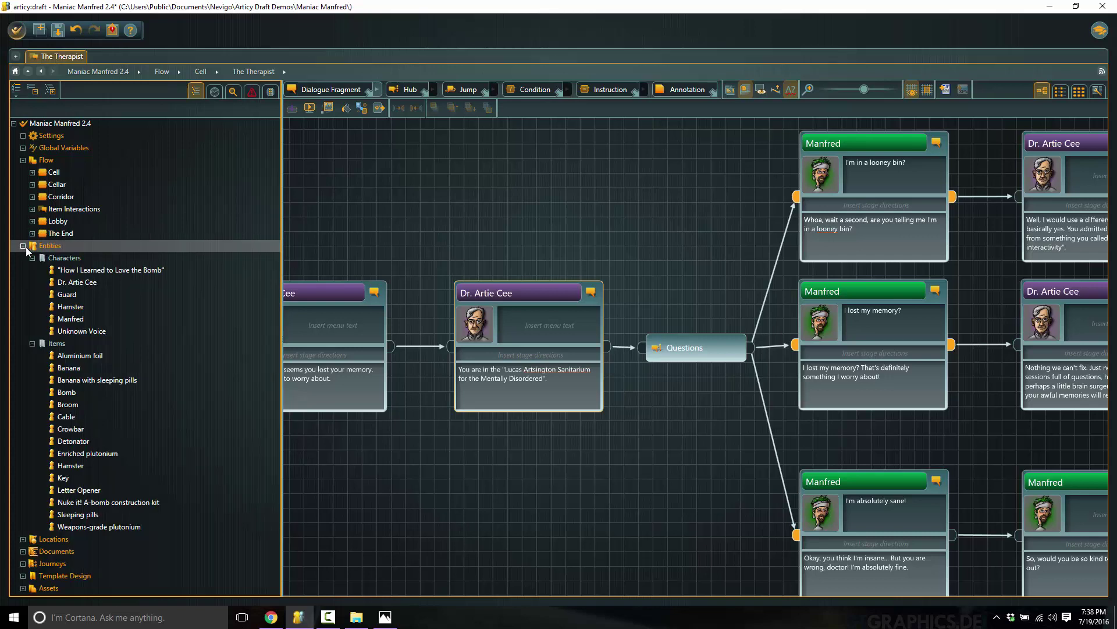
{"action": "left_click", "coordinate": [71, 283]}
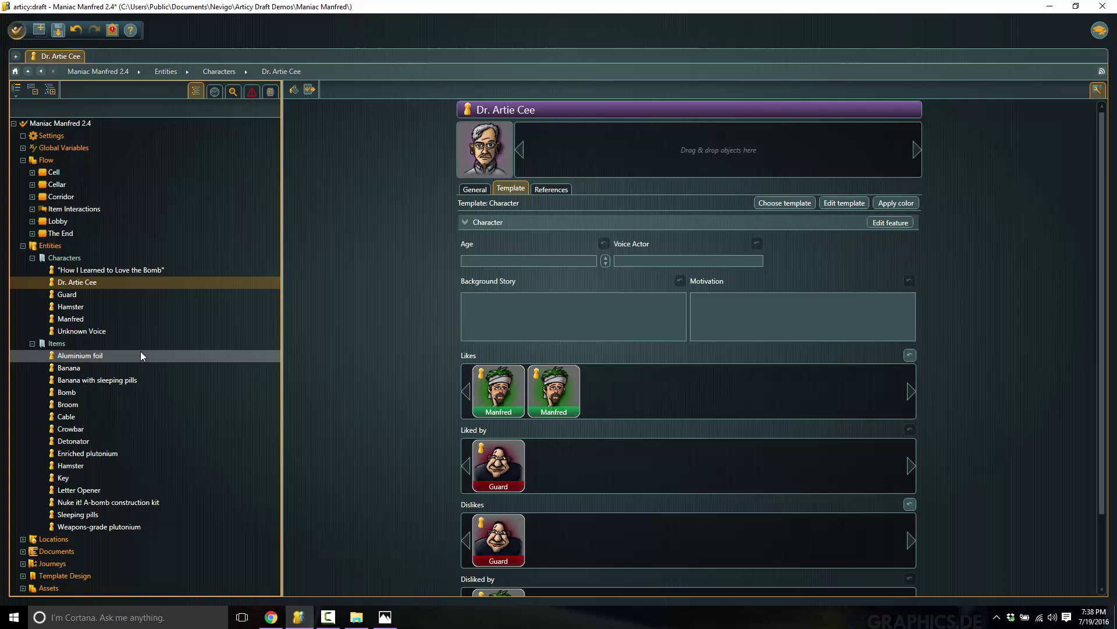
{"action": "left_click", "coordinate": [73, 319]}
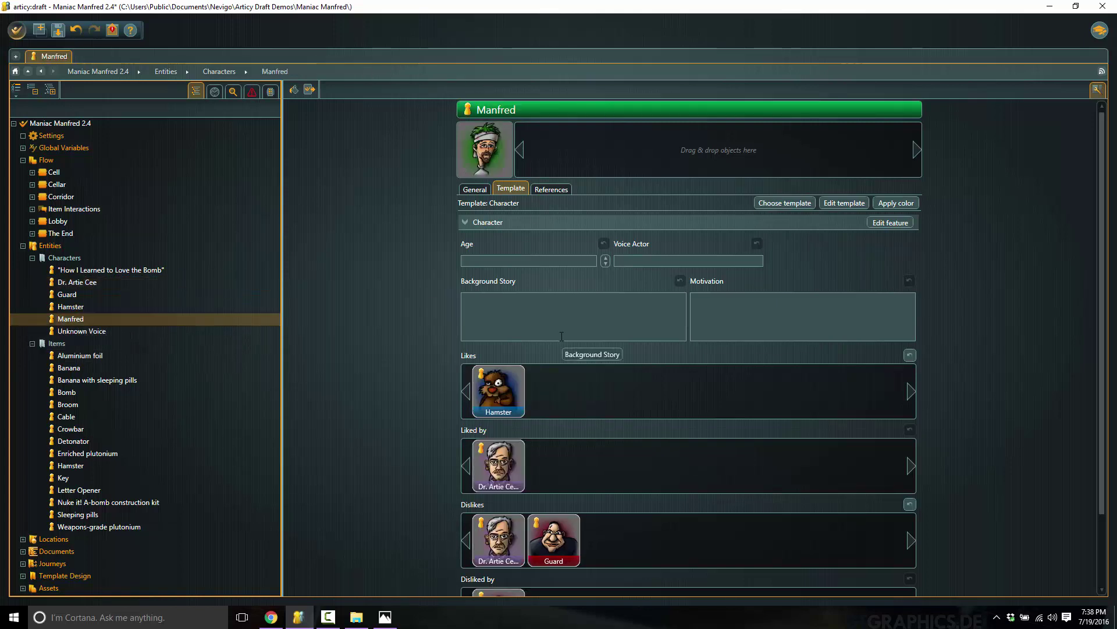
{"action": "left_click", "coordinate": [478, 190]}
{"action": "key", "text": "Tab"}
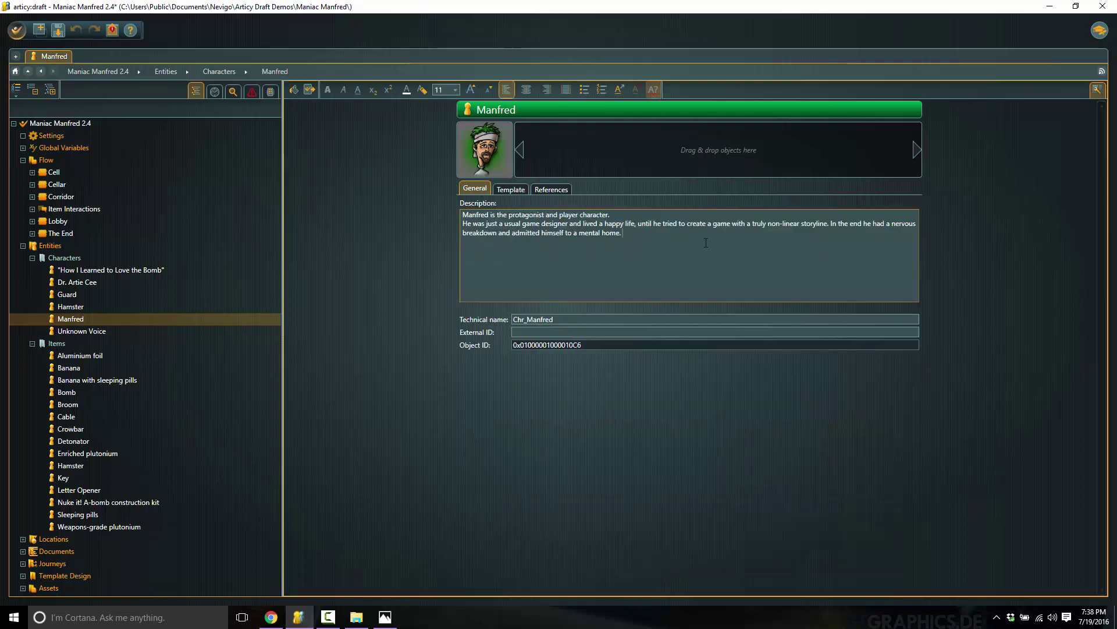
{"action": "key", "text": "ctrl+a"}
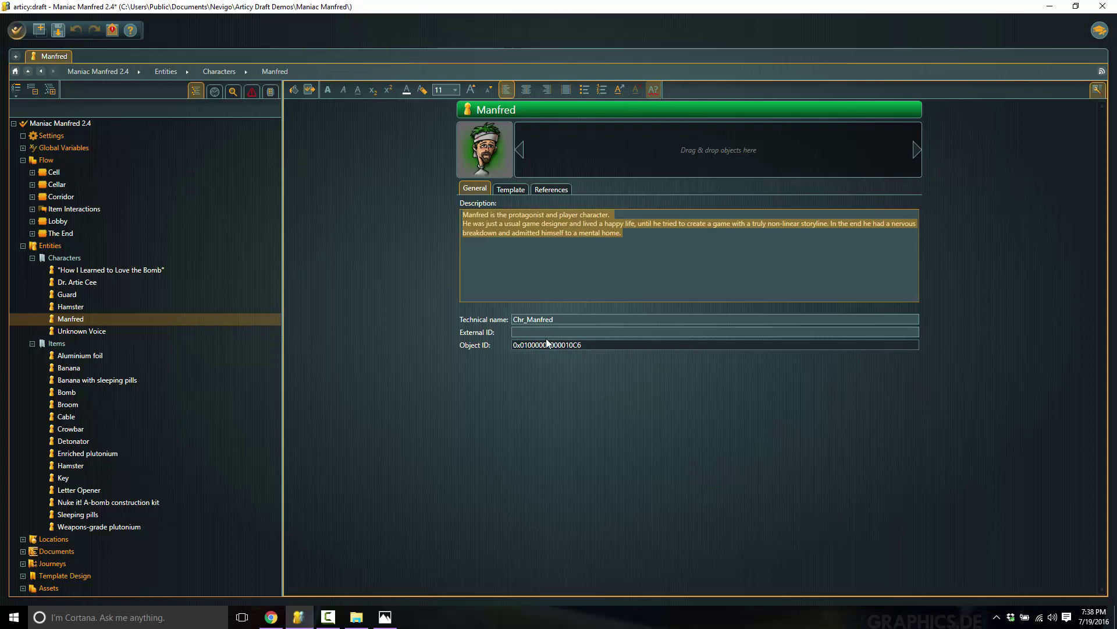
{"action": "left_click", "coordinate": [510, 189]}
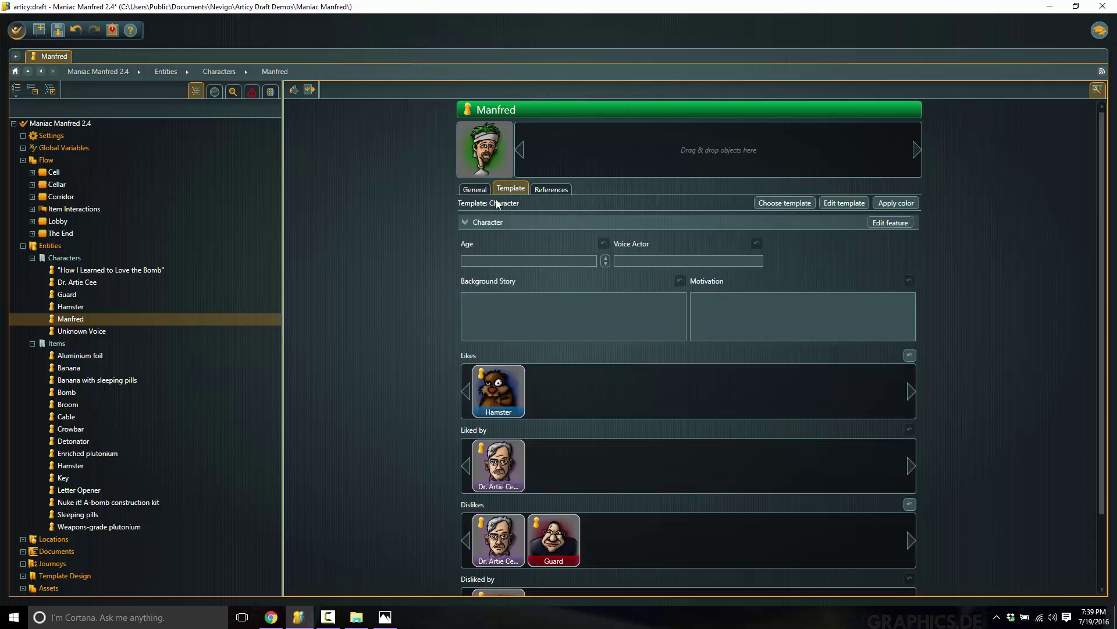
- Leave Manfred on the Character template unchanged and open the Character template editor
{"action": "left_click", "coordinate": [805, 203]}
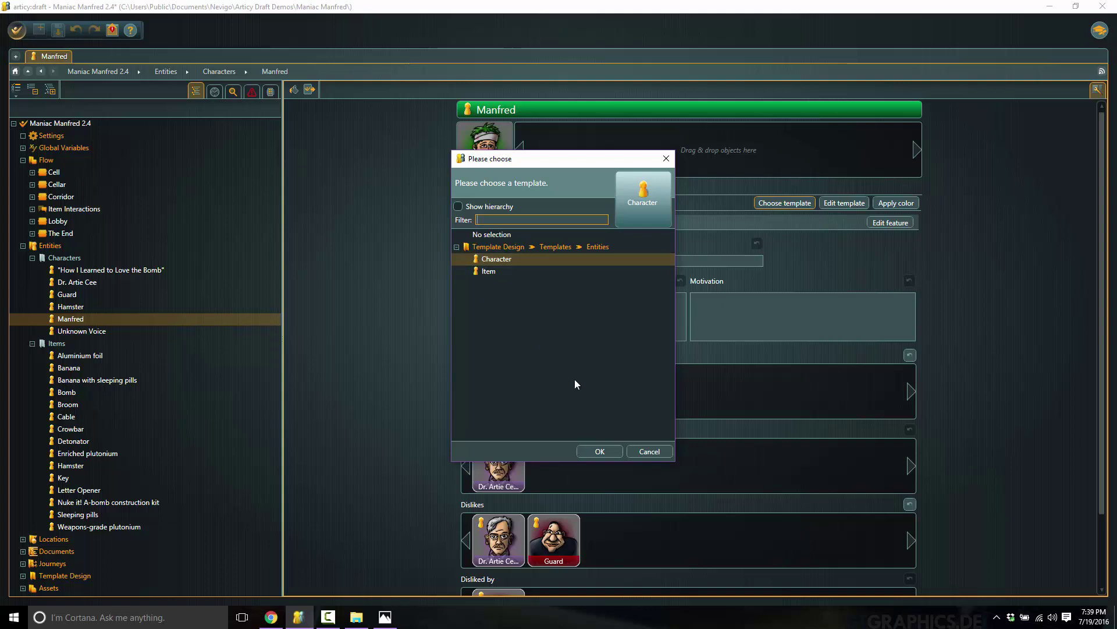
{"action": "left_click", "coordinate": [646, 452]}
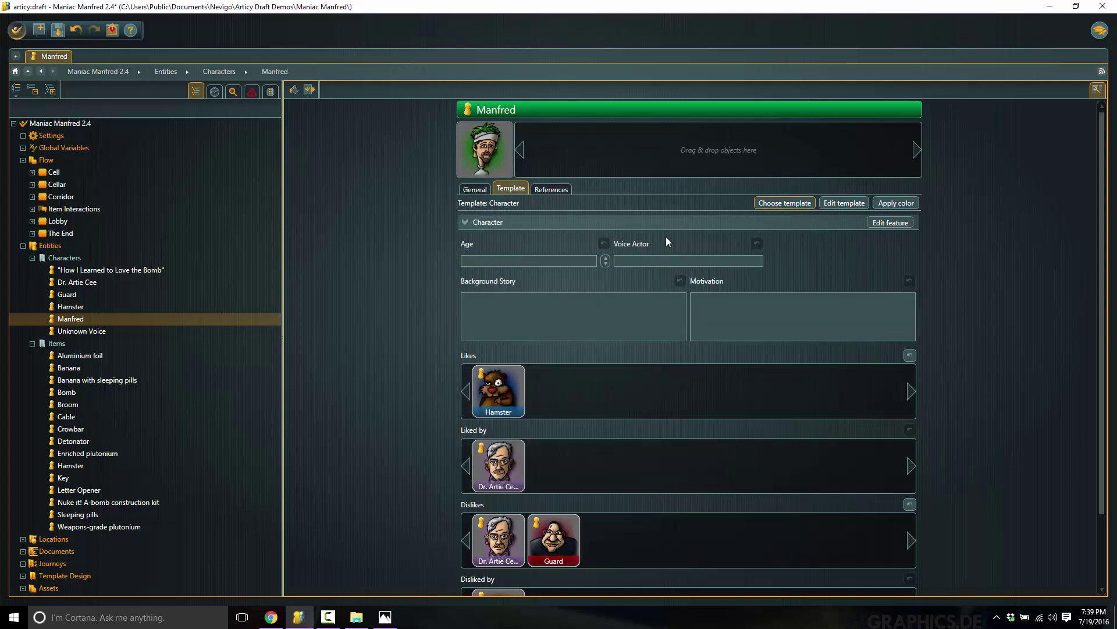
{"action": "left_click", "coordinate": [848, 203]}
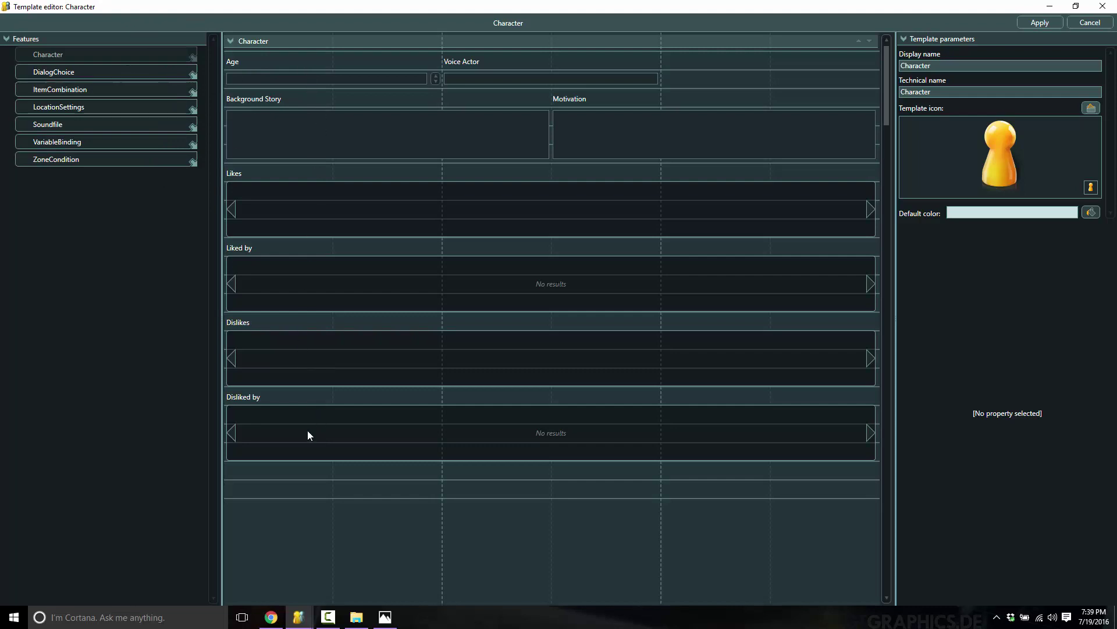
- Cancel the Character template editor and confirm discarding its changes
{"action": "left_click", "coordinate": [1092, 23]}
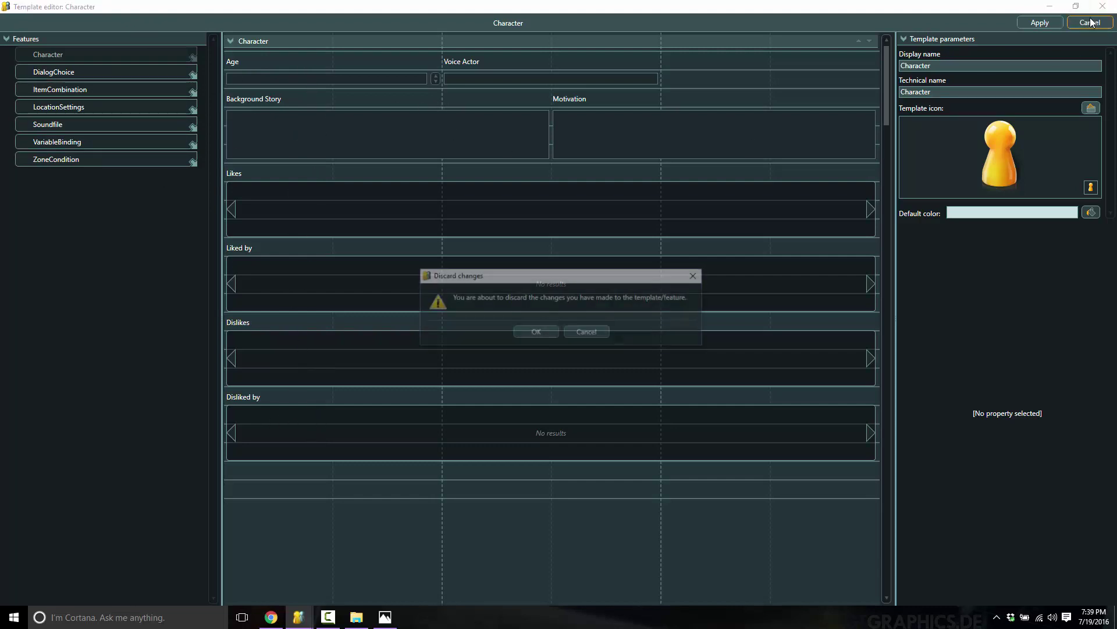
{"action": "left_click", "coordinate": [539, 331]}
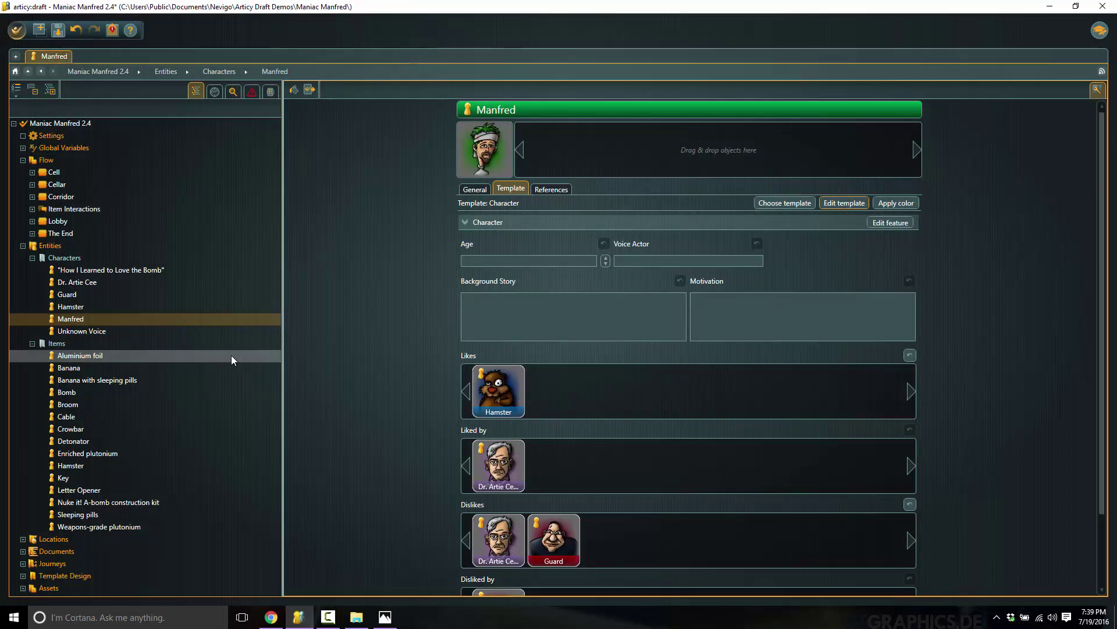
- Expand Template Design > Templates, then the Assets and Entities template folders
{"action": "left_click", "coordinate": [23, 576]}
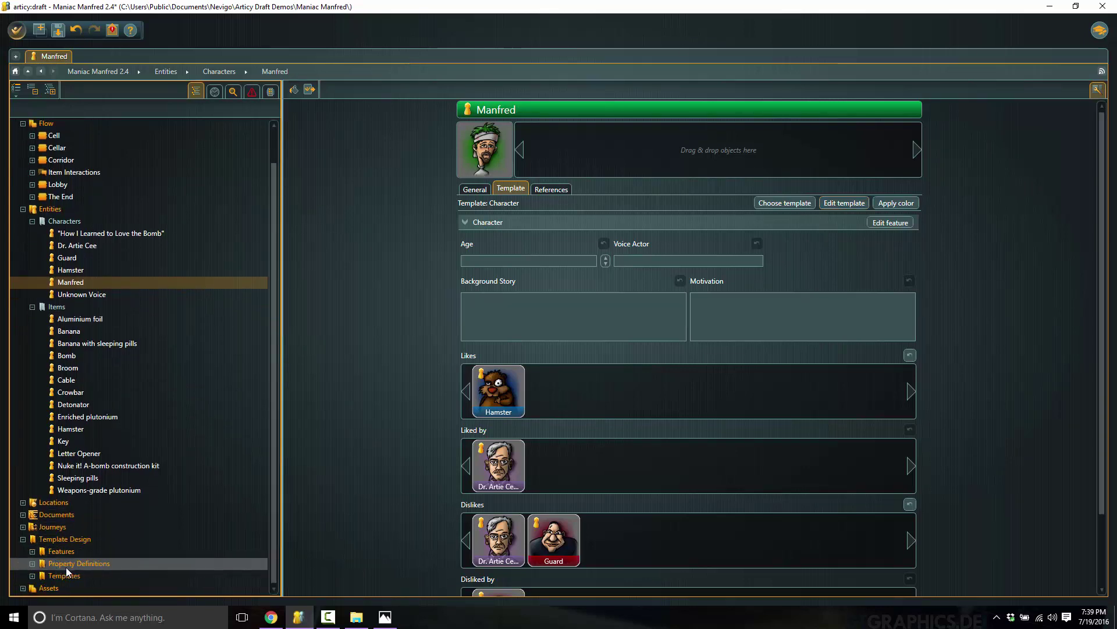
{"action": "left_click", "coordinate": [32, 575]}
{"action": "scroll", "coordinate": [32, 559], "scroll_direction": "down", "scroll_amount": 3}
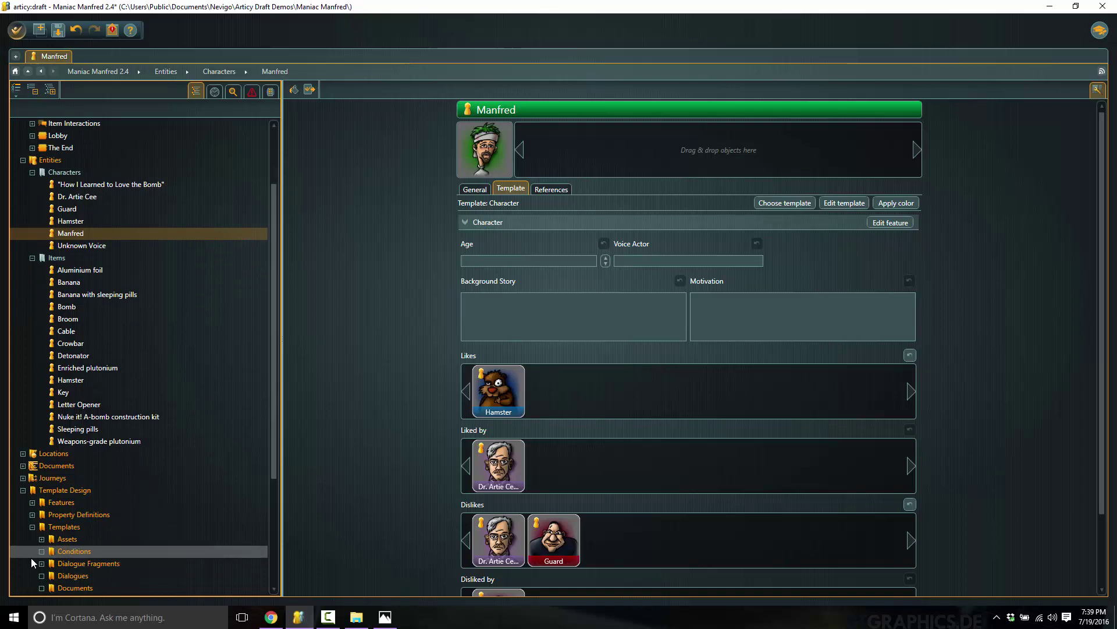
{"action": "scroll", "coordinate": [31, 558], "scroll_direction": "down", "scroll_amount": 2}
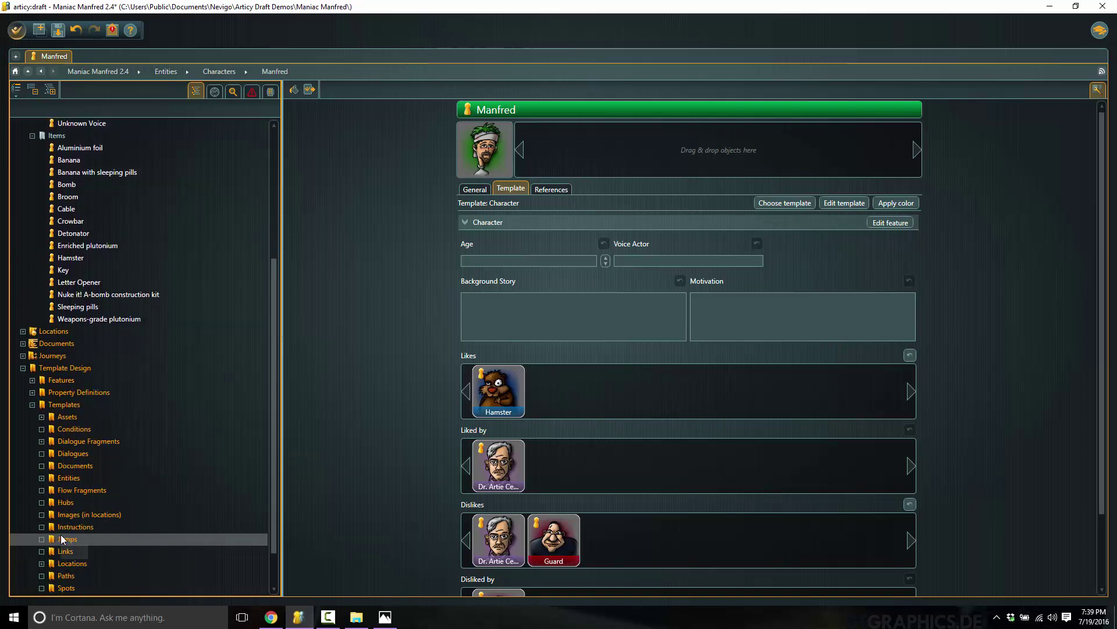
{"action": "scroll", "coordinate": [134, 532], "scroll_direction": "down", "scroll_amount": 1}
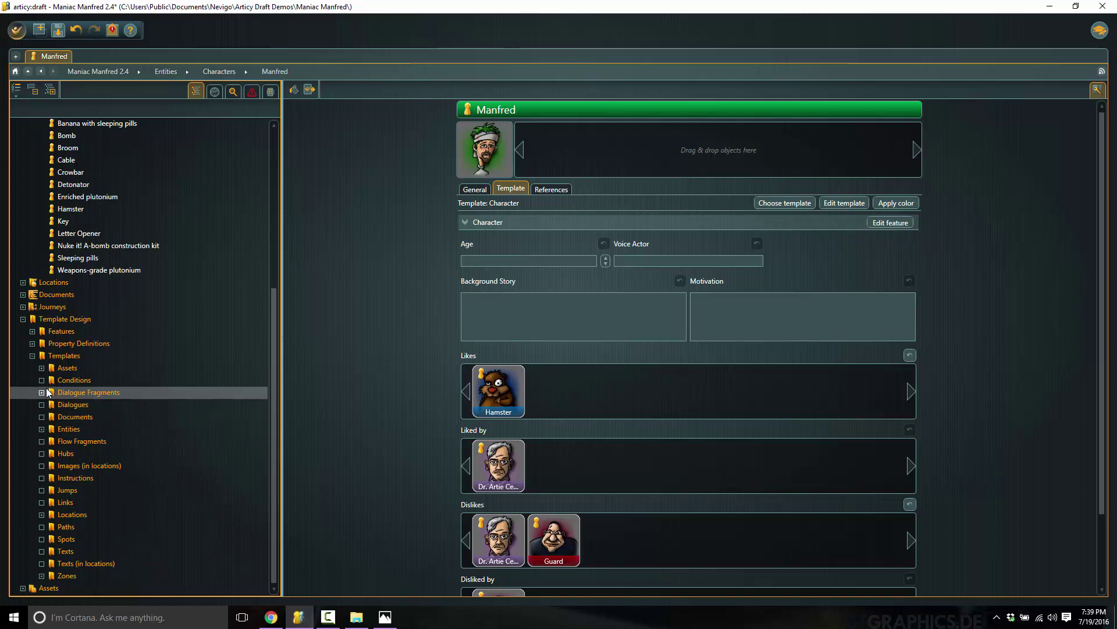
{"action": "left_click", "coordinate": [42, 368]}
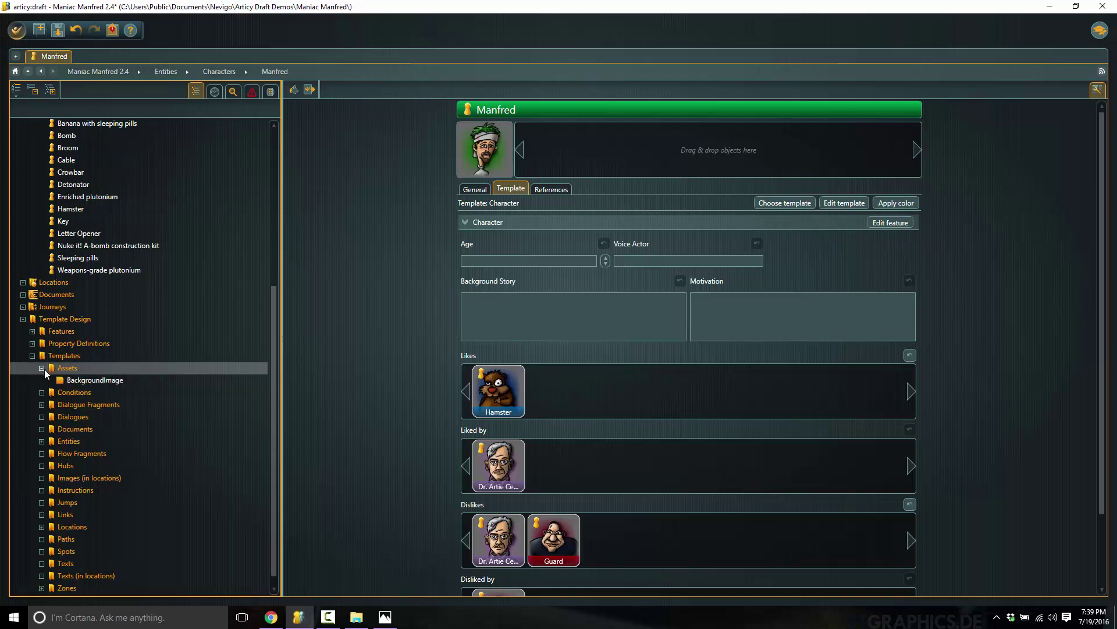
{"action": "left_click", "coordinate": [42, 441]}
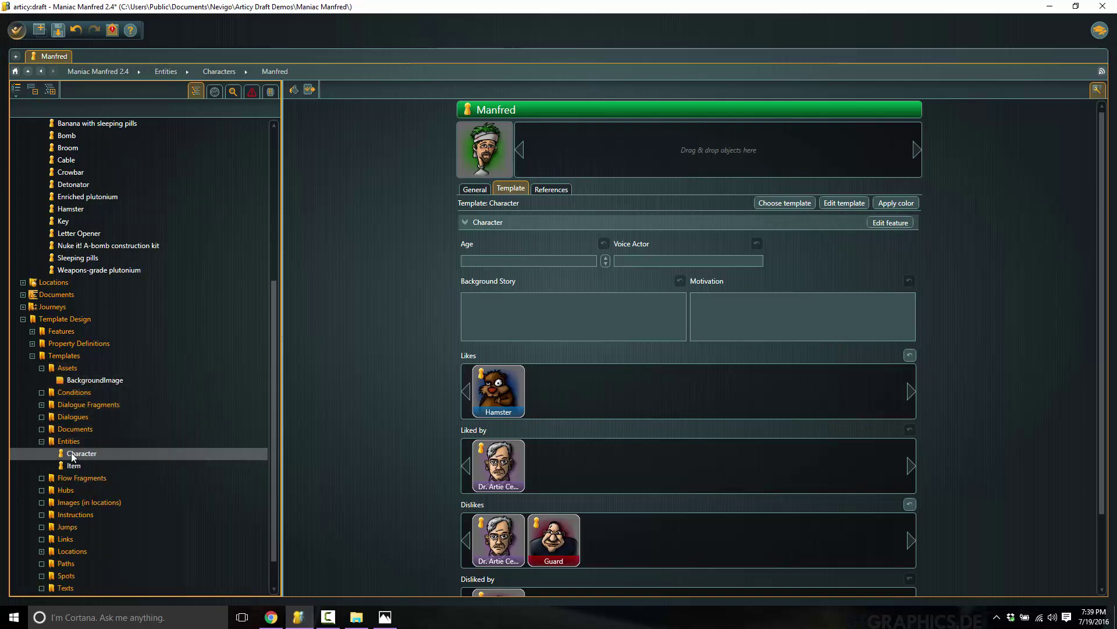
- Open the Entities > Character template, enter edit mode, discard changes, and collapse Template Design
{"action": "left_click", "coordinate": [73, 458]}
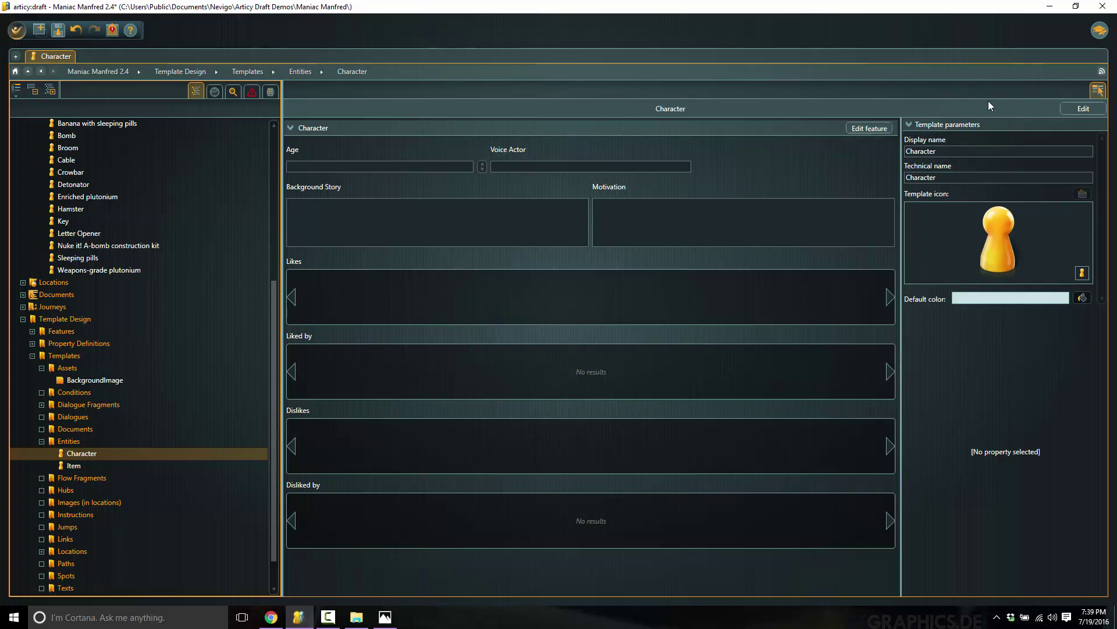
{"action": "left_click", "coordinate": [1068, 111]}
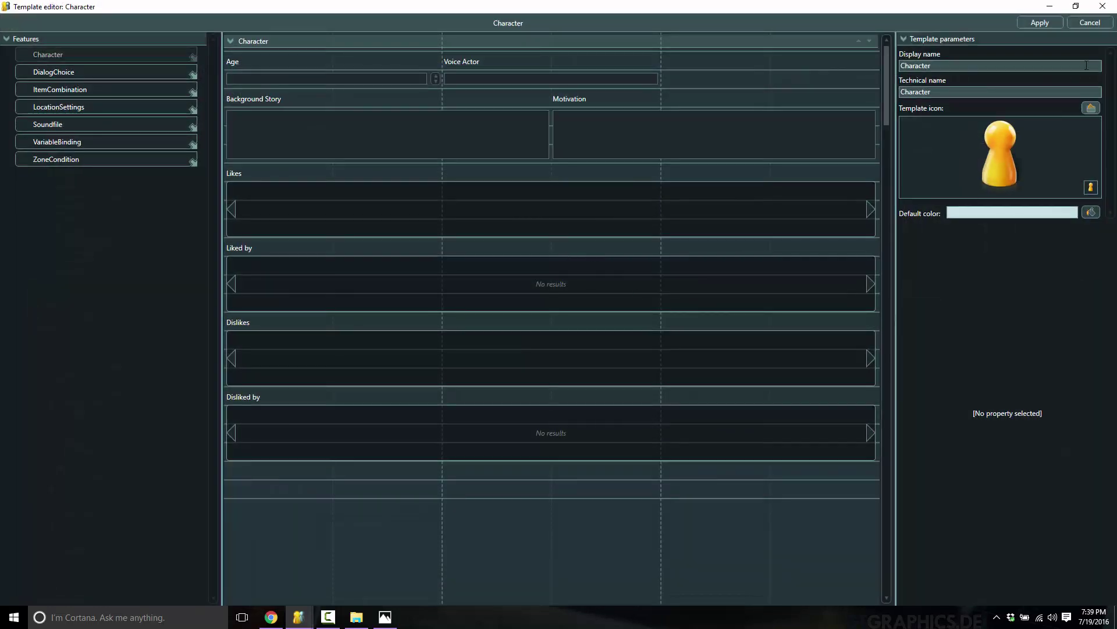
{"action": "left_click", "coordinate": [1087, 24]}
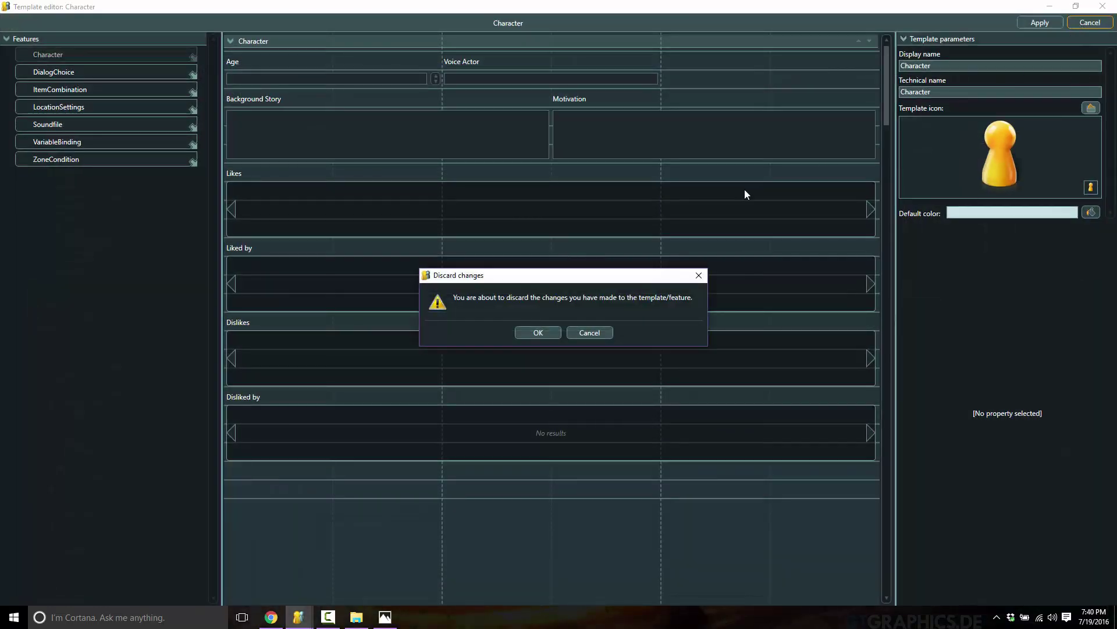
{"action": "left_click", "coordinate": [546, 335]}
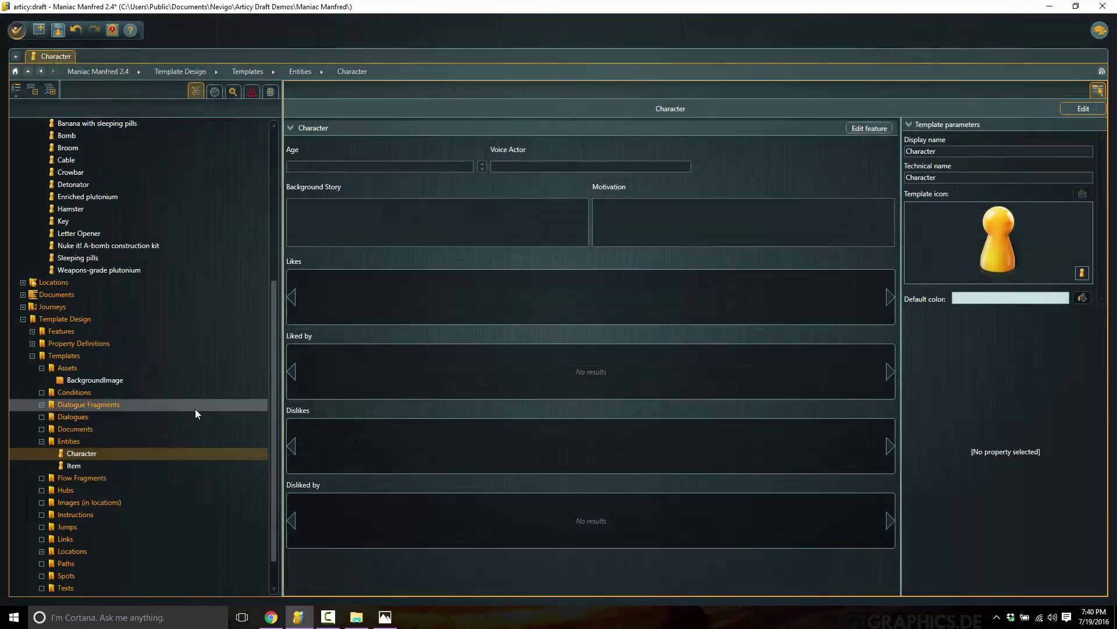
{"action": "left_click", "coordinate": [23, 319]}
- Open the Cell location map from Locations and select its DoorToCorridor zone
{"action": "left_click", "coordinate": [23, 539]}
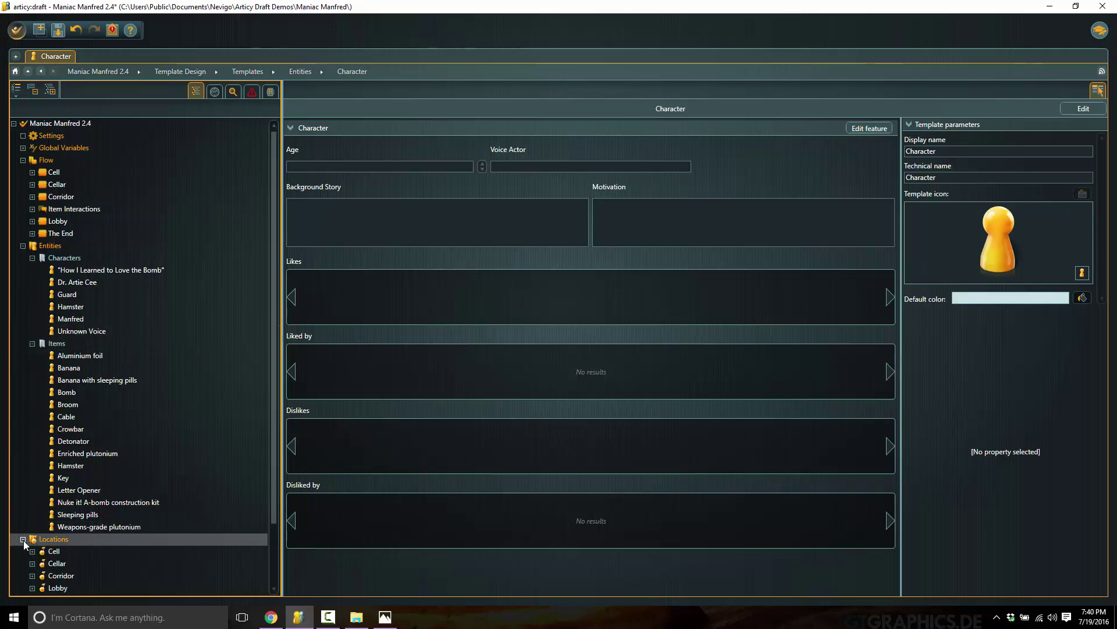
{"action": "left_click", "coordinate": [47, 527]}
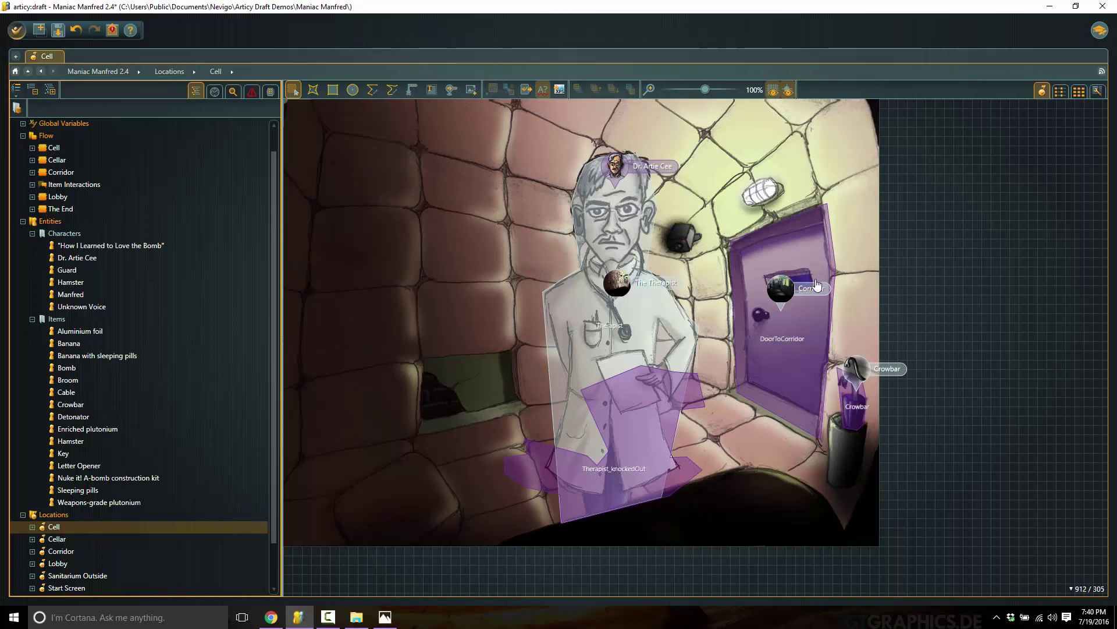
{"action": "left_click", "coordinate": [787, 333]}
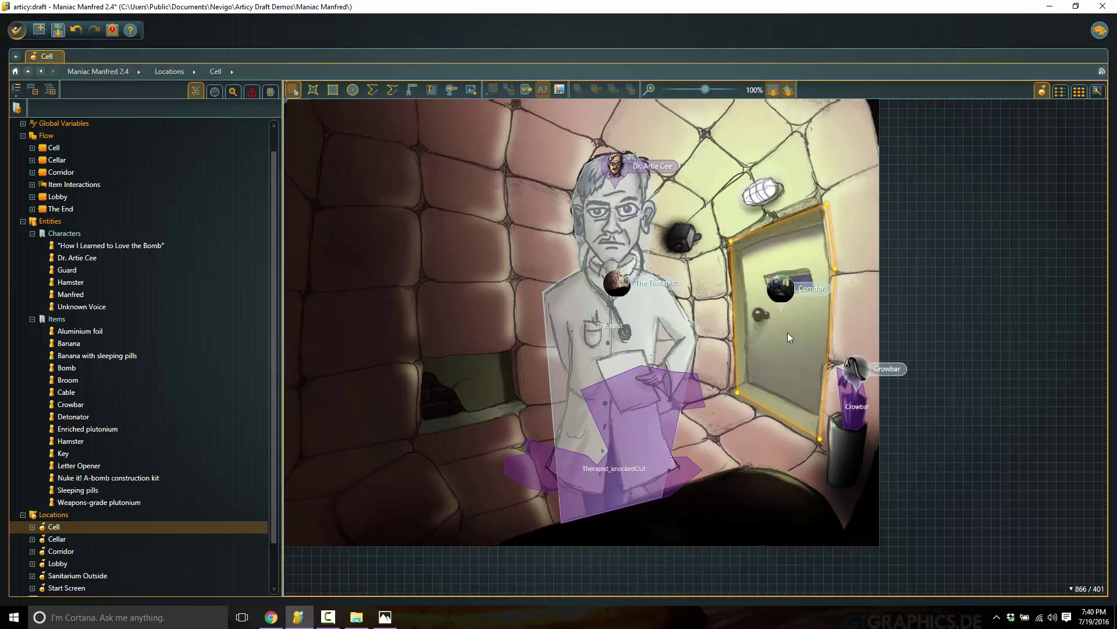
{"action": "left_click", "coordinate": [1050, 292]}
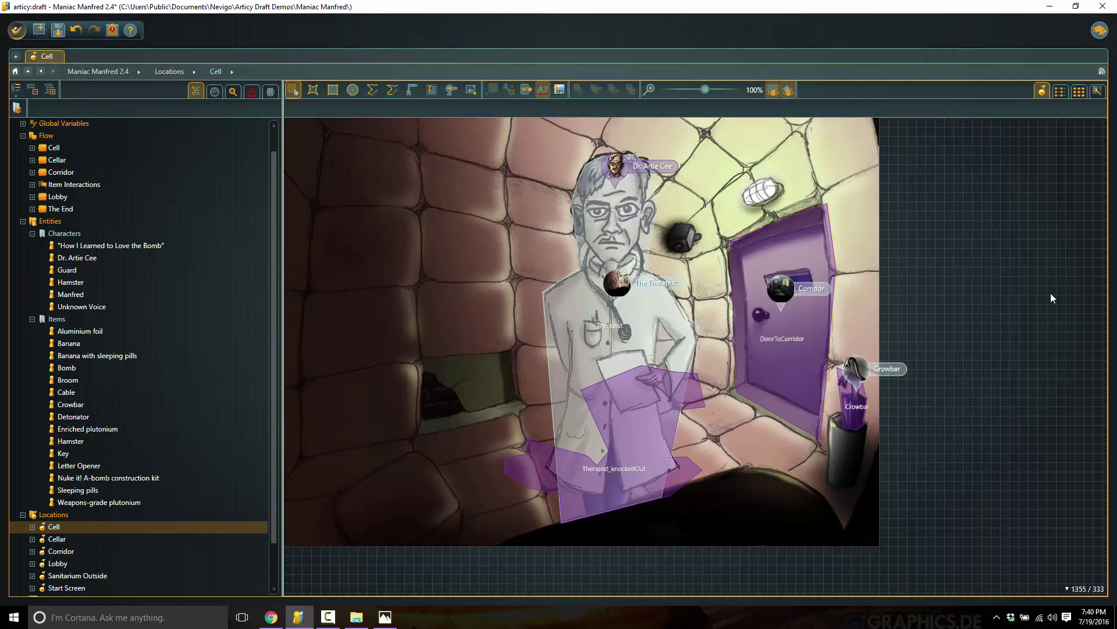
{"action": "left_click", "coordinate": [768, 338]}
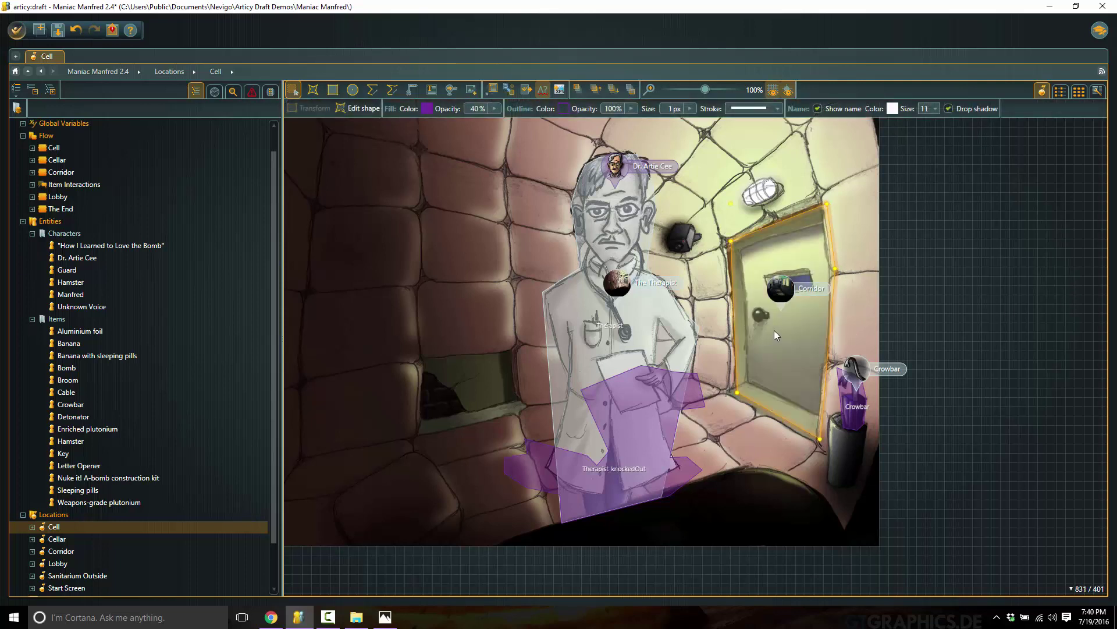
{"action": "left_click", "coordinate": [871, 295]}
- Go through the door to Corridor and on to Lobby, then open The Good Way journey's presentation
{"action": "double_click", "coordinate": [804, 288]}
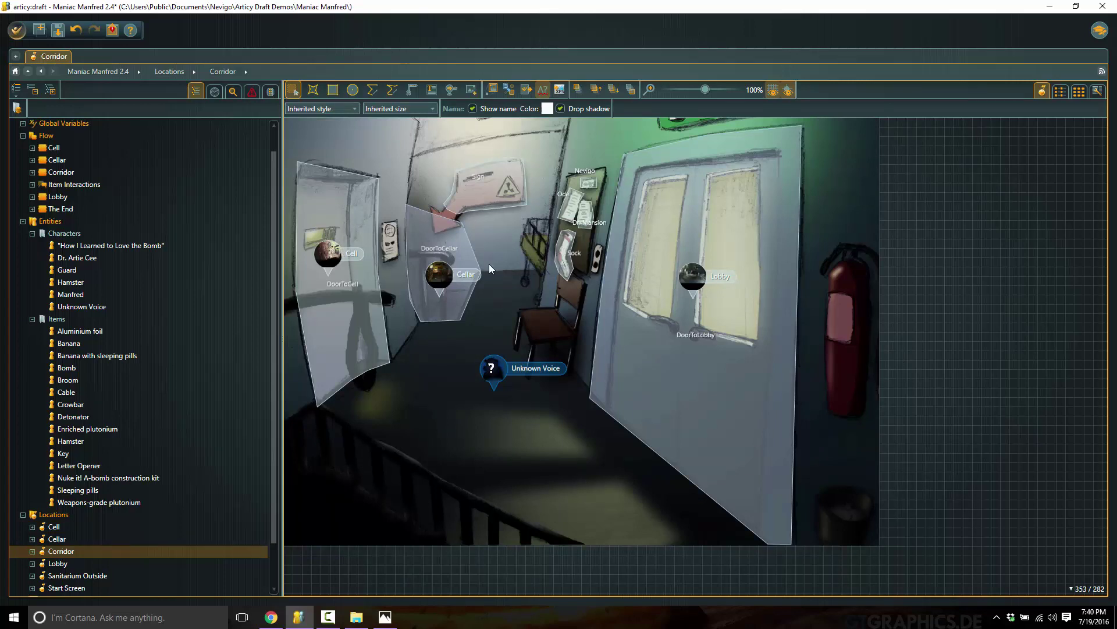
{"action": "double_click", "coordinate": [726, 279]}
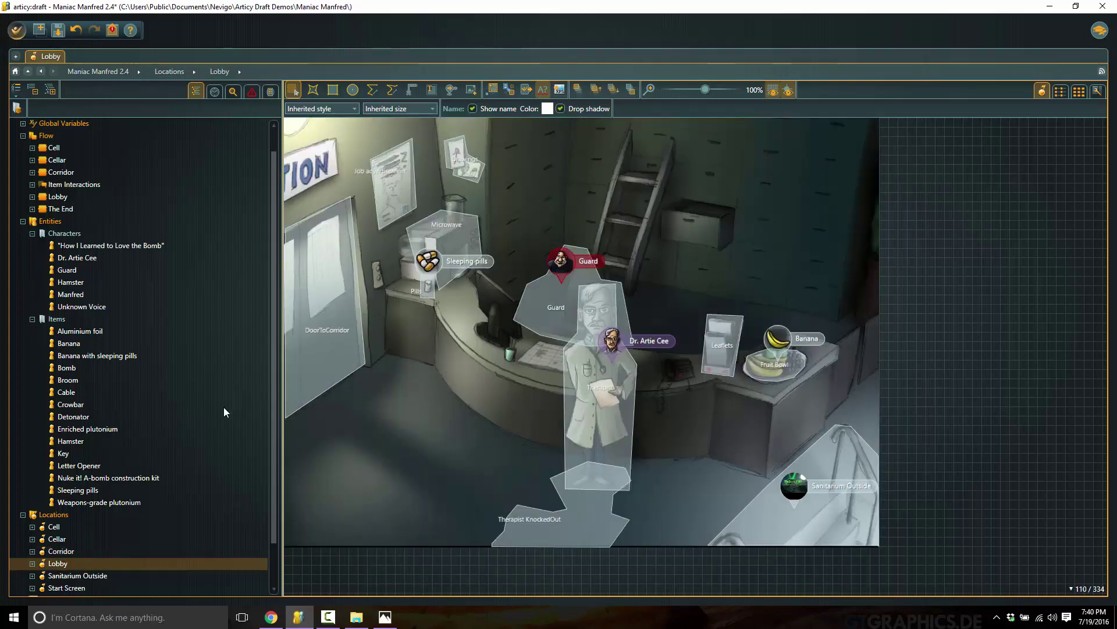
{"action": "left_click", "coordinate": [21, 223]}
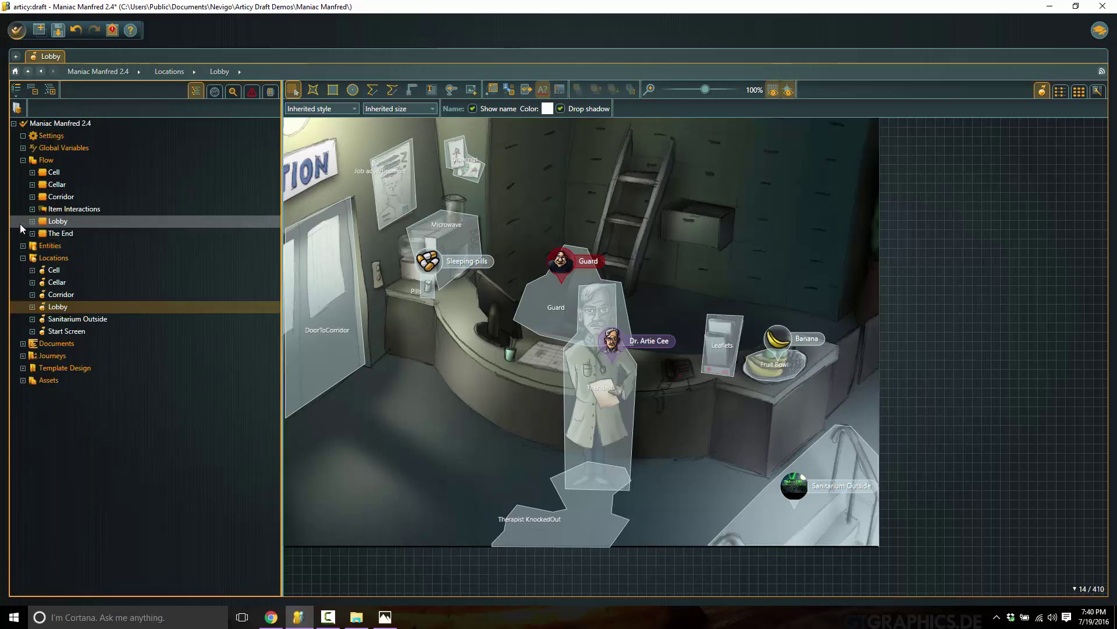
{"action": "left_click", "coordinate": [22, 355]}
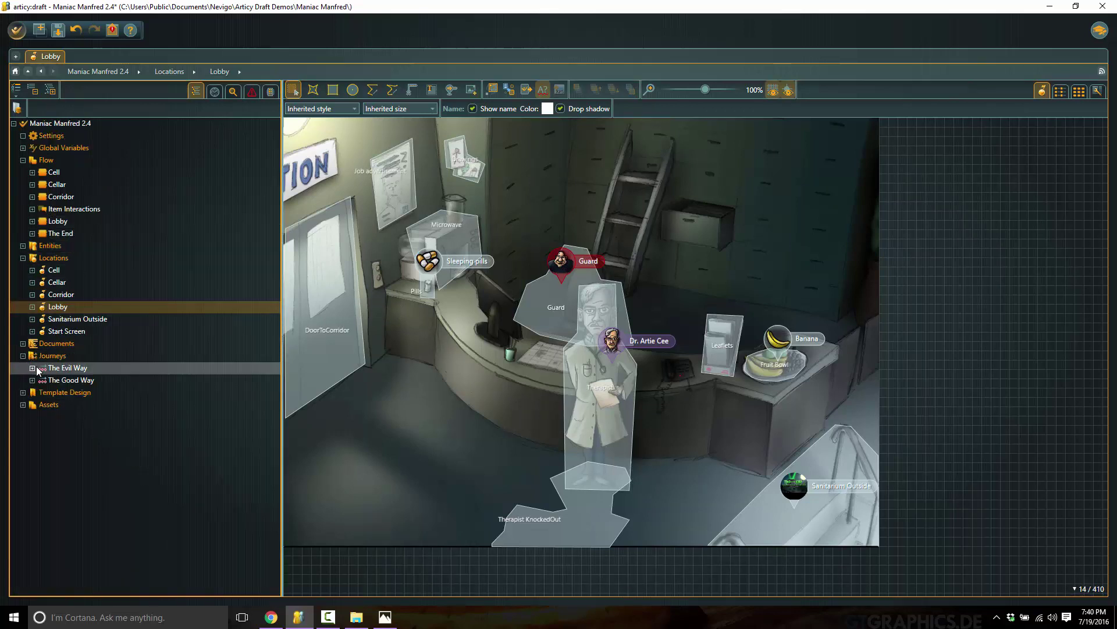
{"action": "left_click", "coordinate": [32, 380]}
{"action": "double_click", "coordinate": [58, 392]}
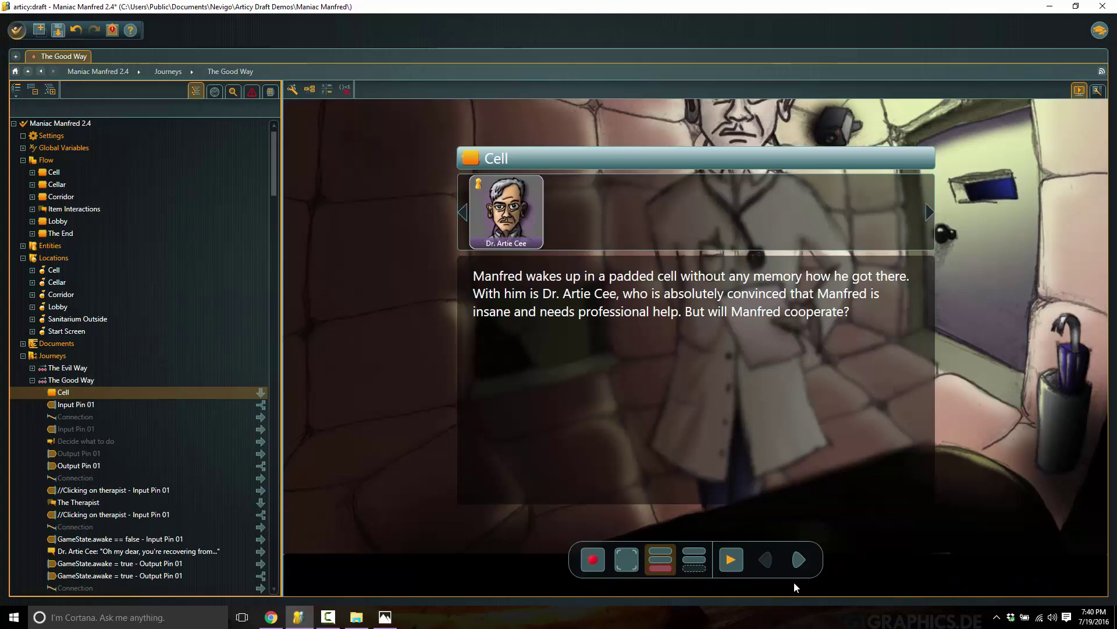
- Play The Good Way and step through the Cell dialogue to Manfred's 'Well... that was easy'
{"action": "left_click", "coordinate": [733, 560]}
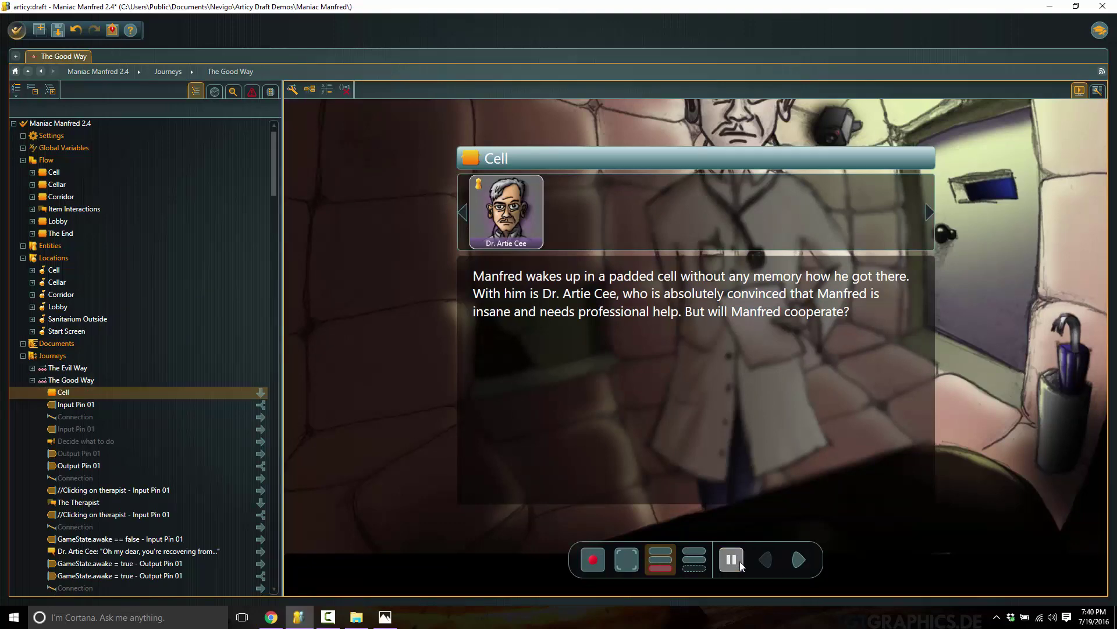
{"action": "left_click", "coordinate": [798, 560]}
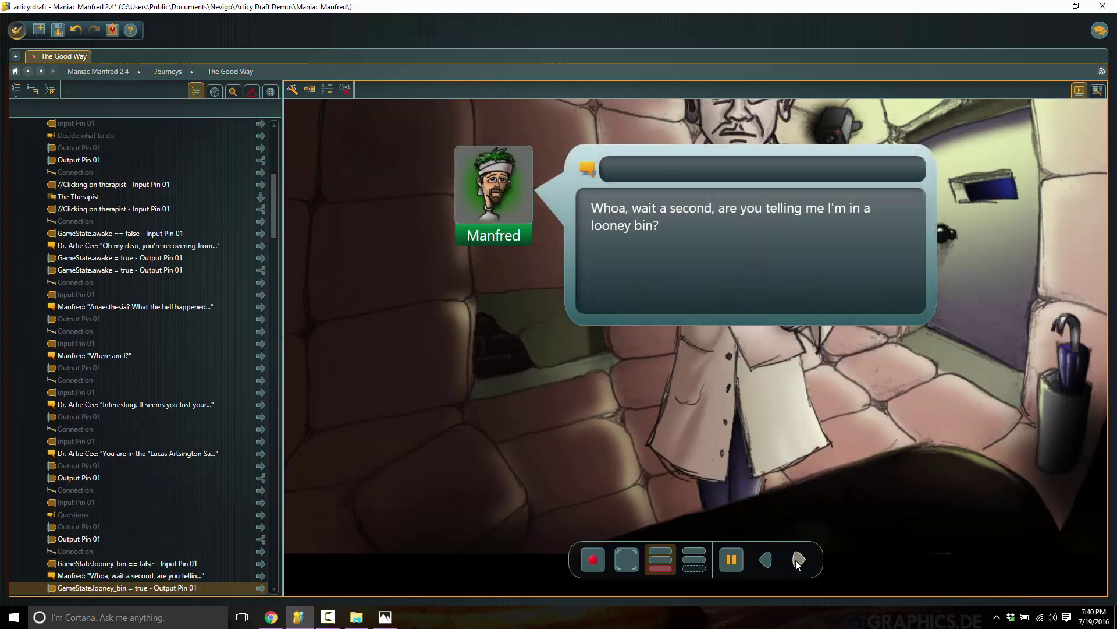
{"action": "left_click", "coordinate": [797, 560]}
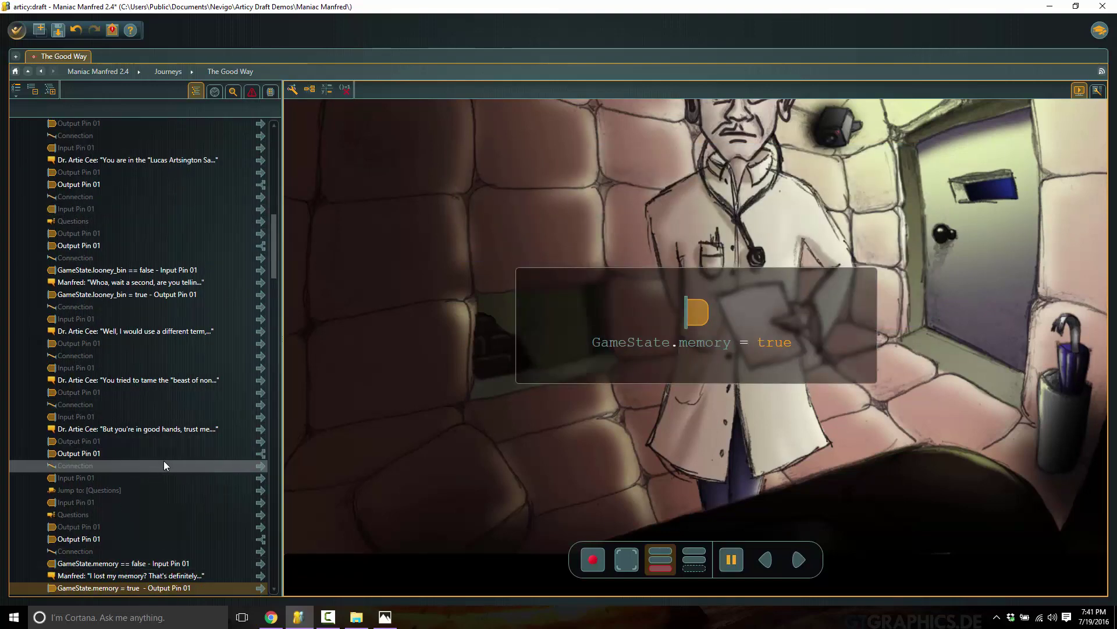
{"action": "left_click", "coordinate": [796, 559]}
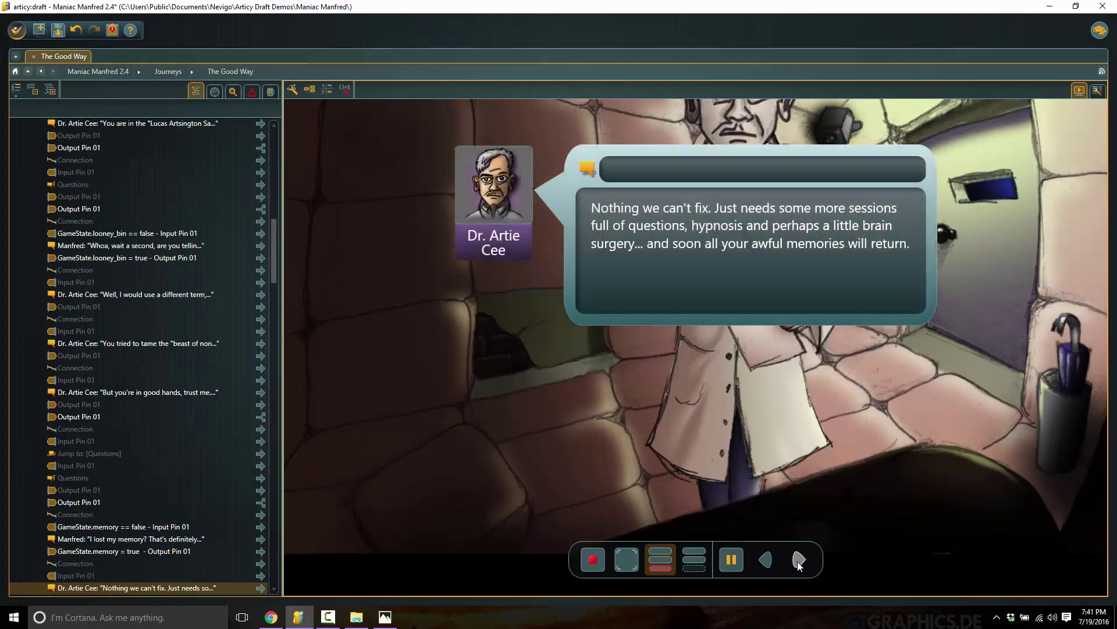
{"action": "left_click", "coordinate": [797, 560]}
{"action": "left_click", "coordinate": [798, 561]}
{"action": "left_click", "coordinate": [799, 563]}
{"action": "left_click", "coordinate": [799, 562]}
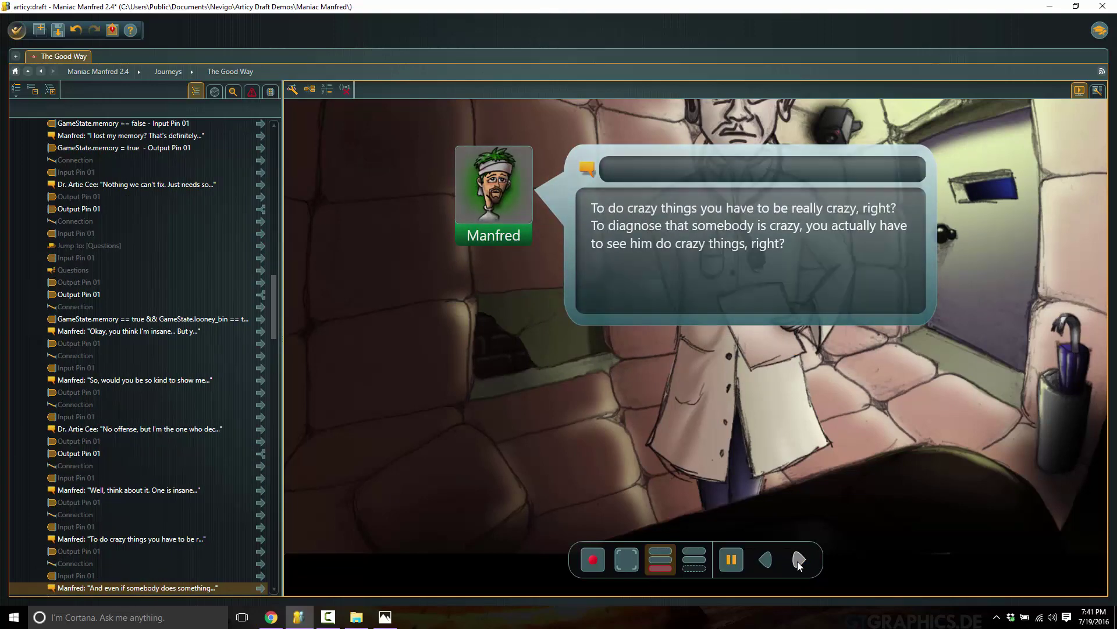
{"action": "left_click", "coordinate": [798, 562]}
{"action": "left_click", "coordinate": [798, 562]}
{"action": "left_click", "coordinate": [798, 562]}
{"action": "left_click", "coordinate": [798, 562]}
{"action": "left_click", "coordinate": [798, 563]}
{"action": "left_click", "coordinate": [798, 561]}
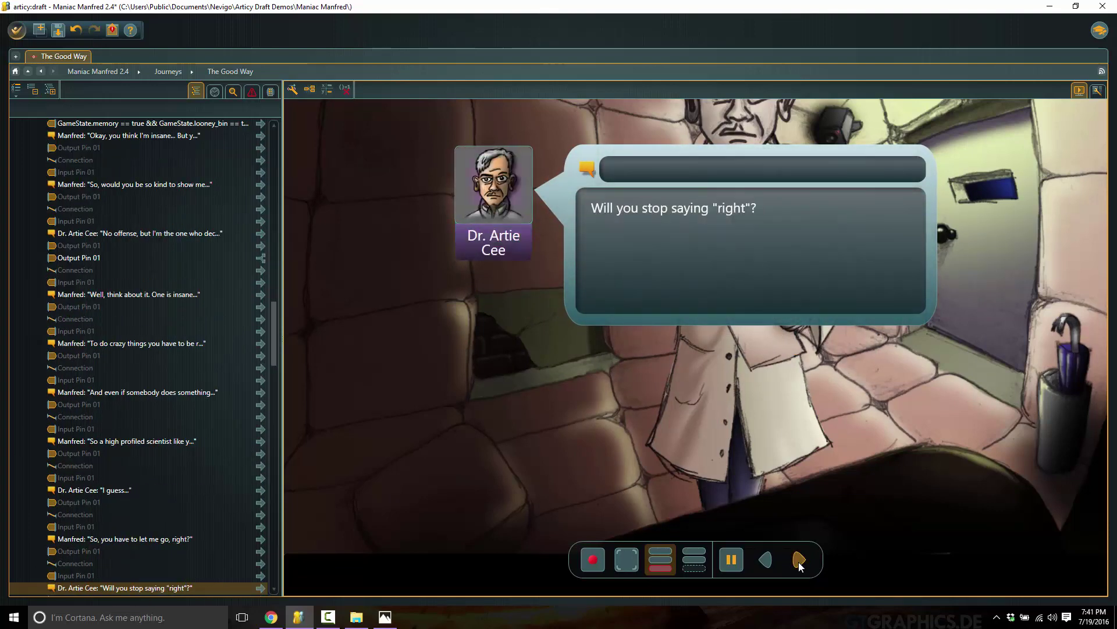
{"action": "left_click", "coordinate": [799, 561]}
{"action": "left_click", "coordinate": [799, 561]}
- Collapse The Good Way and Journeys in the Navigator, pausing playback at '//Clicking on door with key'
{"action": "scroll", "coordinate": [168, 259], "scroll_direction": "up", "scroll_amount": 5}
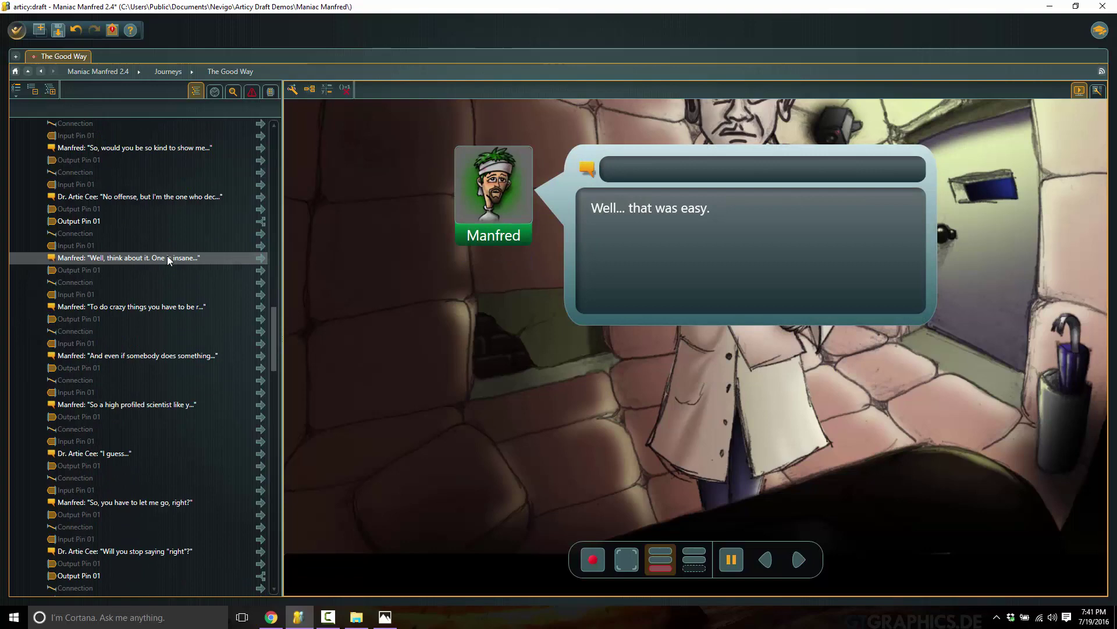
{"action": "scroll", "coordinate": [172, 256], "scroll_direction": "up", "scroll_amount": 10}
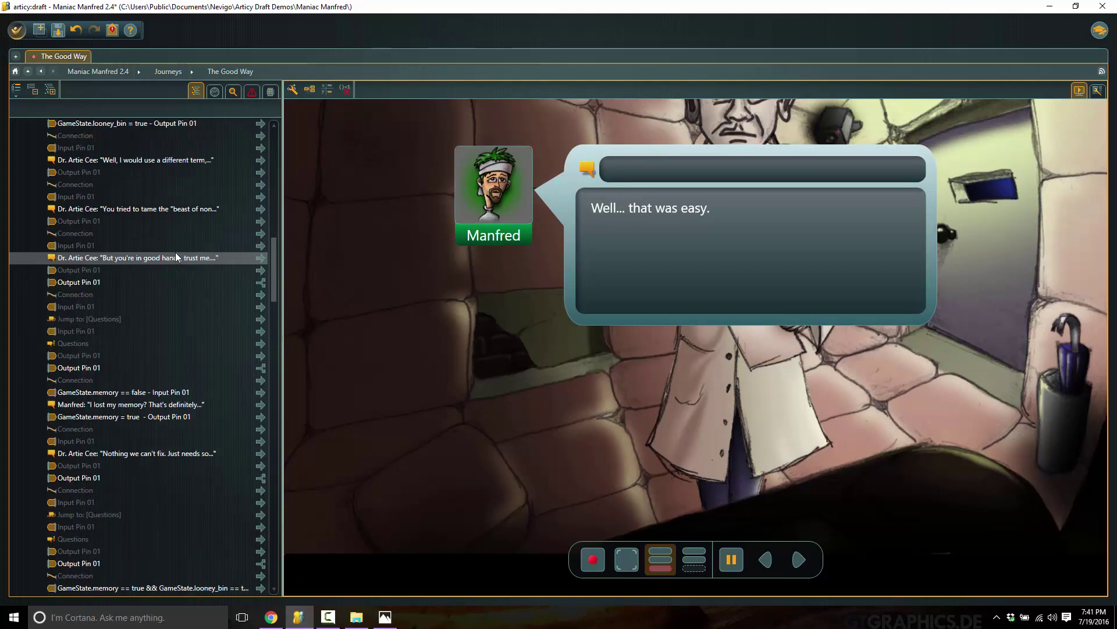
{"action": "scroll", "coordinate": [174, 254], "scroll_direction": "up", "scroll_amount": 7}
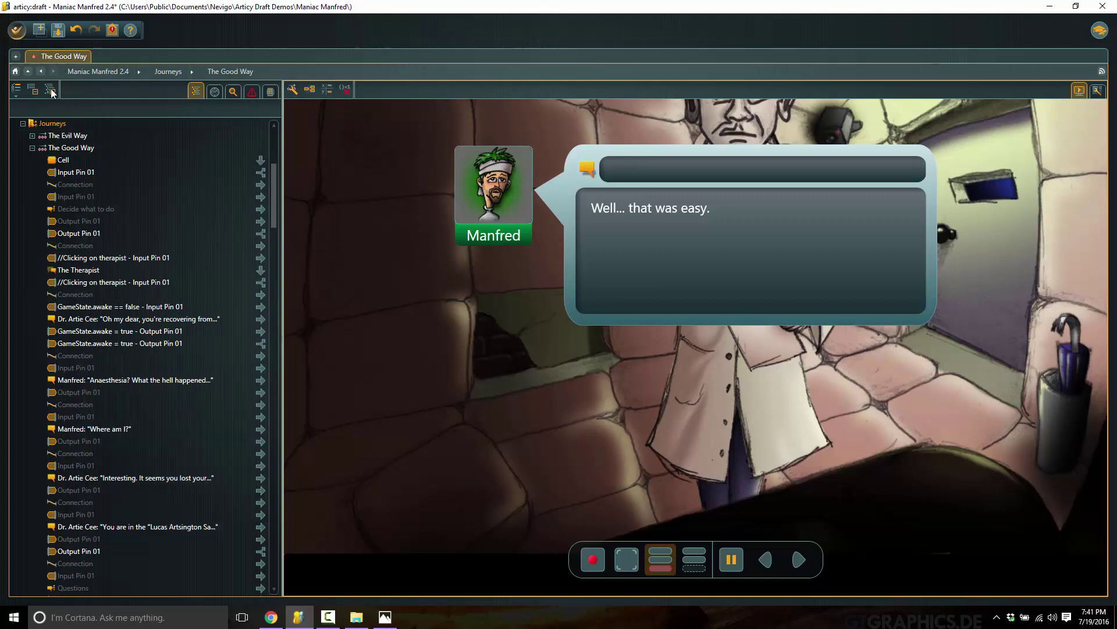
{"action": "scroll", "coordinate": [88, 163], "scroll_direction": "up", "scroll_amount": 2}
{"action": "left_click", "coordinate": [32, 208]}
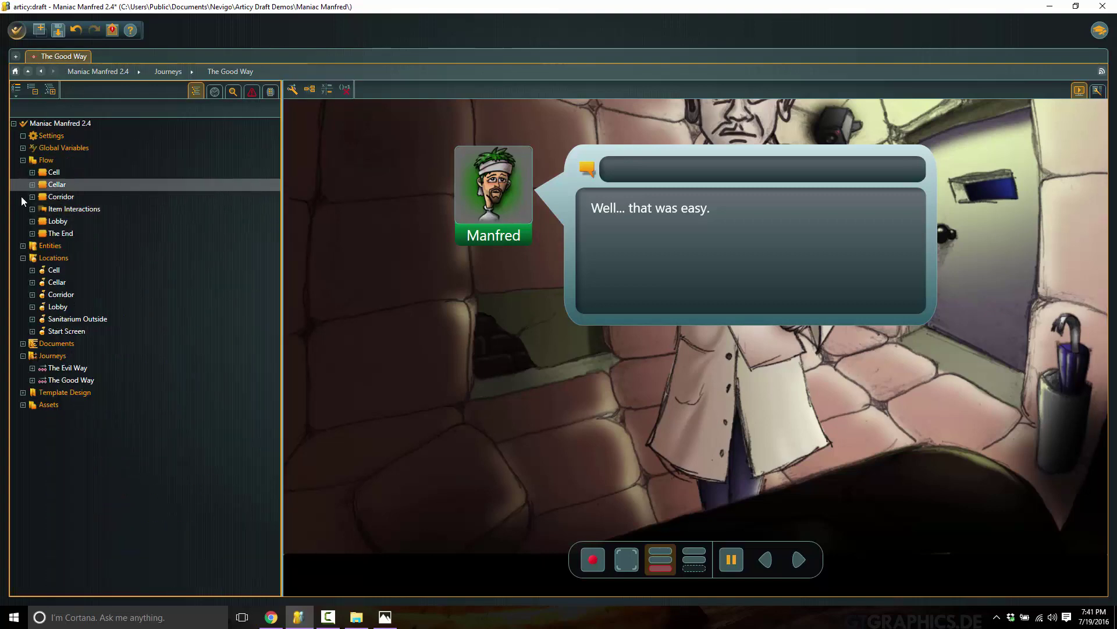
{"action": "scroll", "coordinate": [117, 320], "scroll_direction": "up", "scroll_amount": 2}
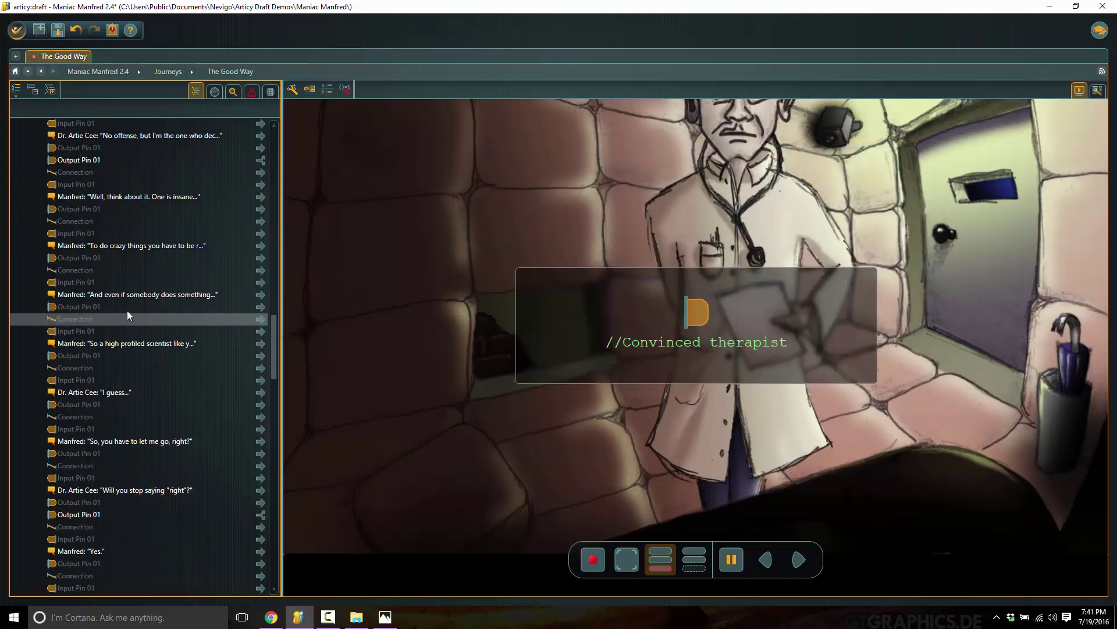
{"action": "left_click_drag", "start_coordinate": [273, 327], "coordinate": [277, 170]}
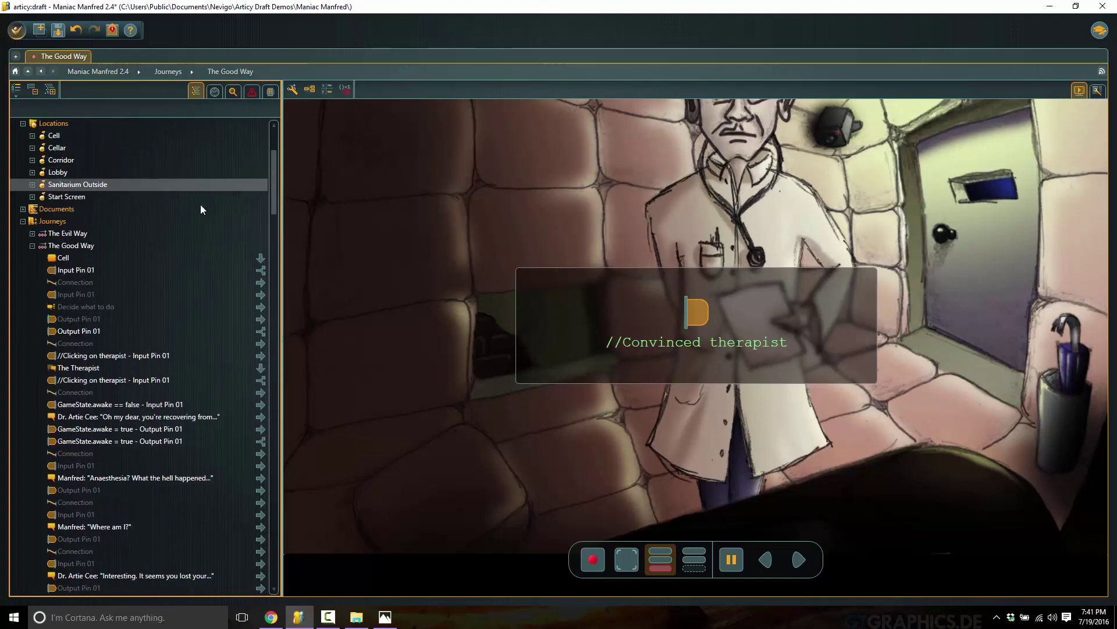
{"action": "left_click", "coordinate": [23, 221]}
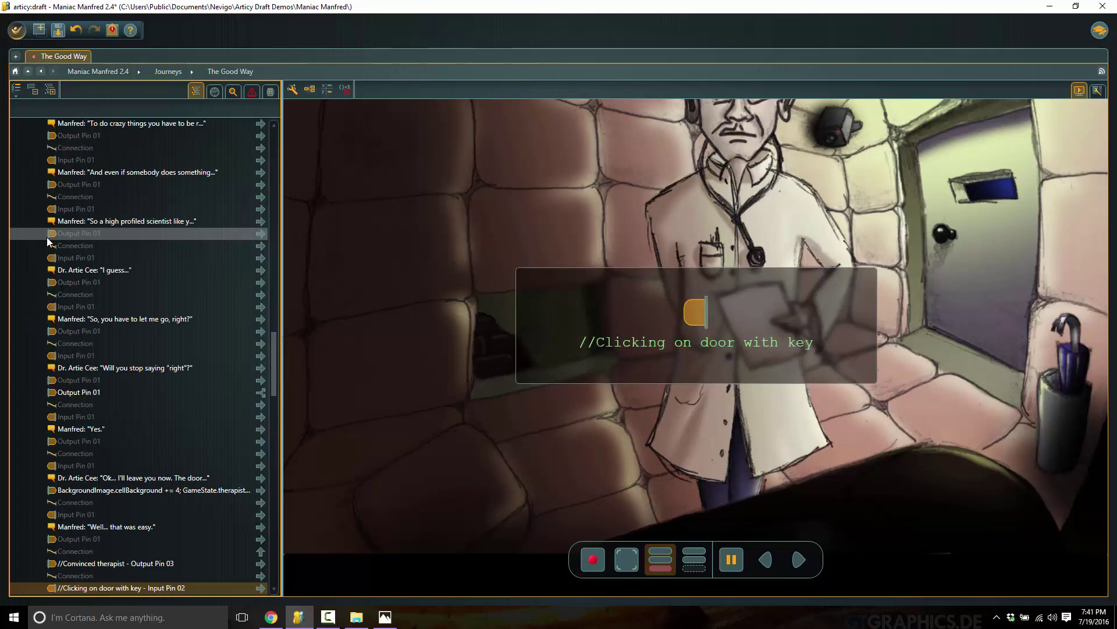
{"action": "left_click", "coordinate": [734, 565]}
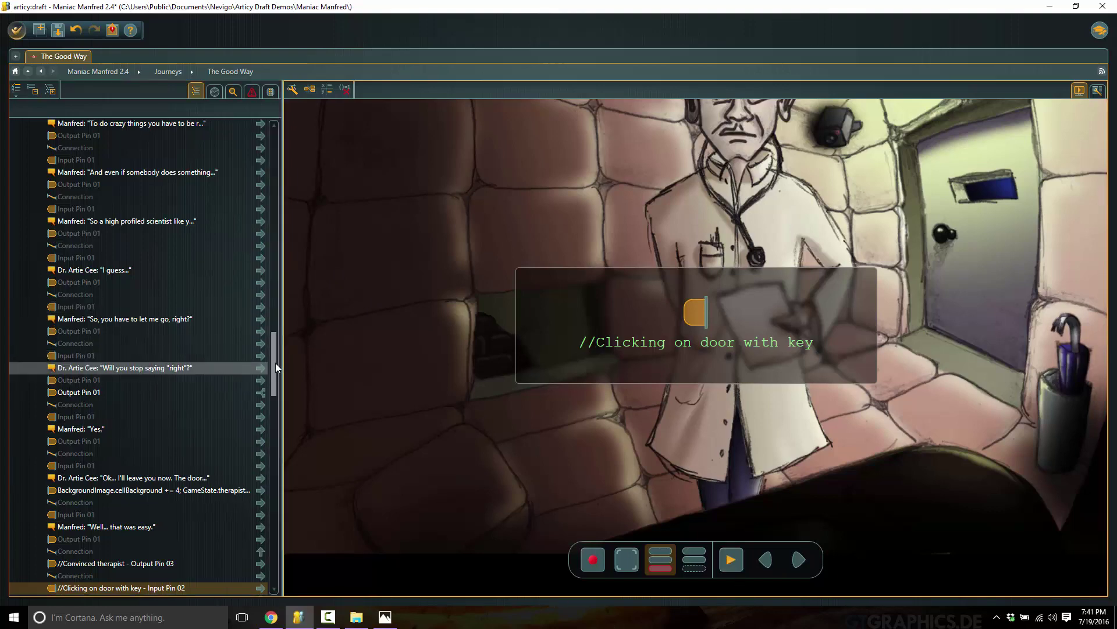
{"action": "left_click_drag", "start_coordinate": [275, 362], "coordinate": [288, 172]}
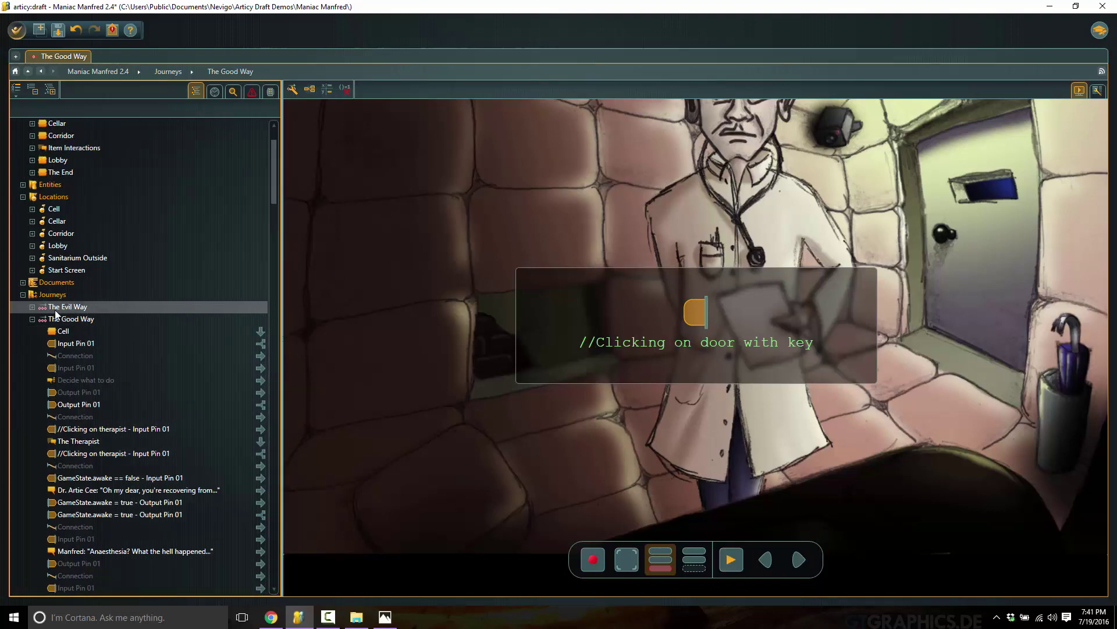
- Collapse The Good Way's node list in the Navigator tree
{"action": "left_click", "coordinate": [33, 319]}
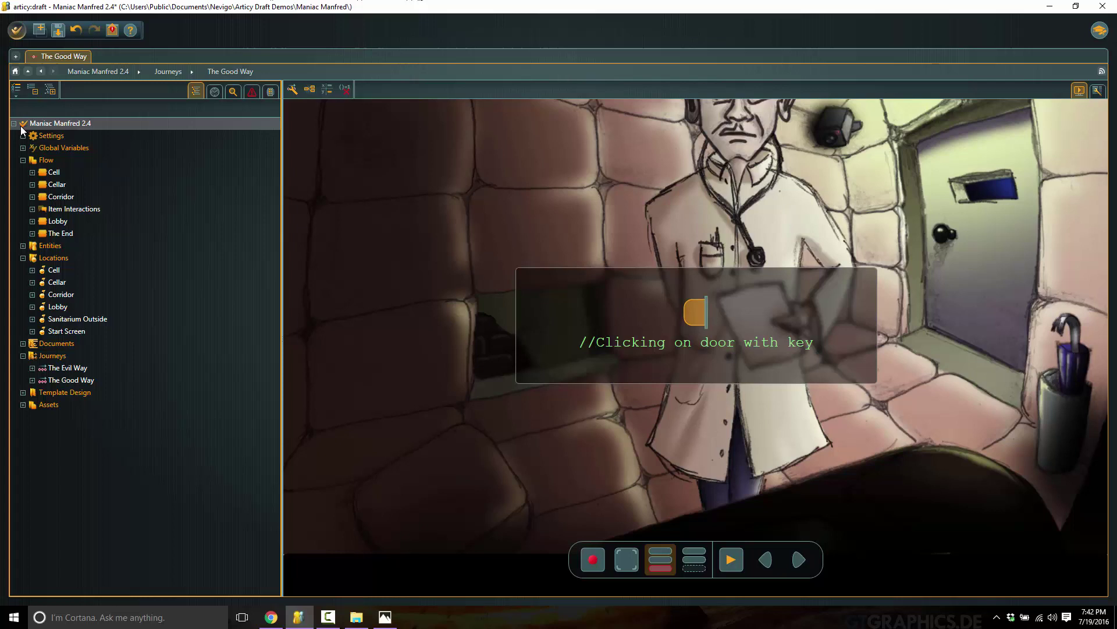
- Expand Global Variables, view the Inventory variable set, then return to the top-level Flow chart
{"action": "left_click", "coordinate": [23, 148]}
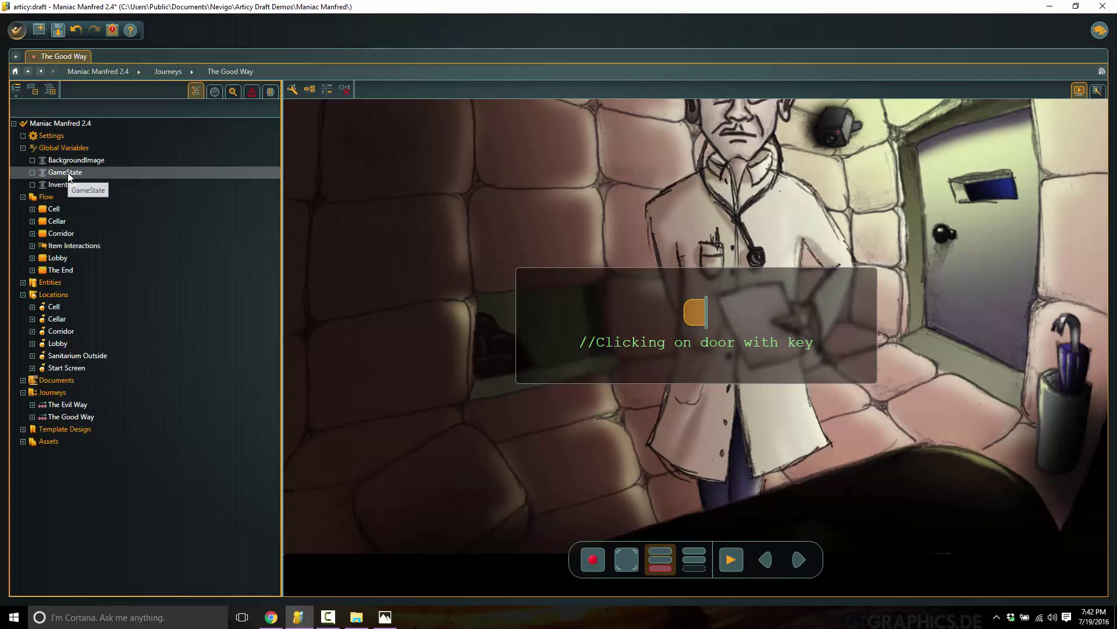
{"action": "left_click", "coordinate": [59, 184]}
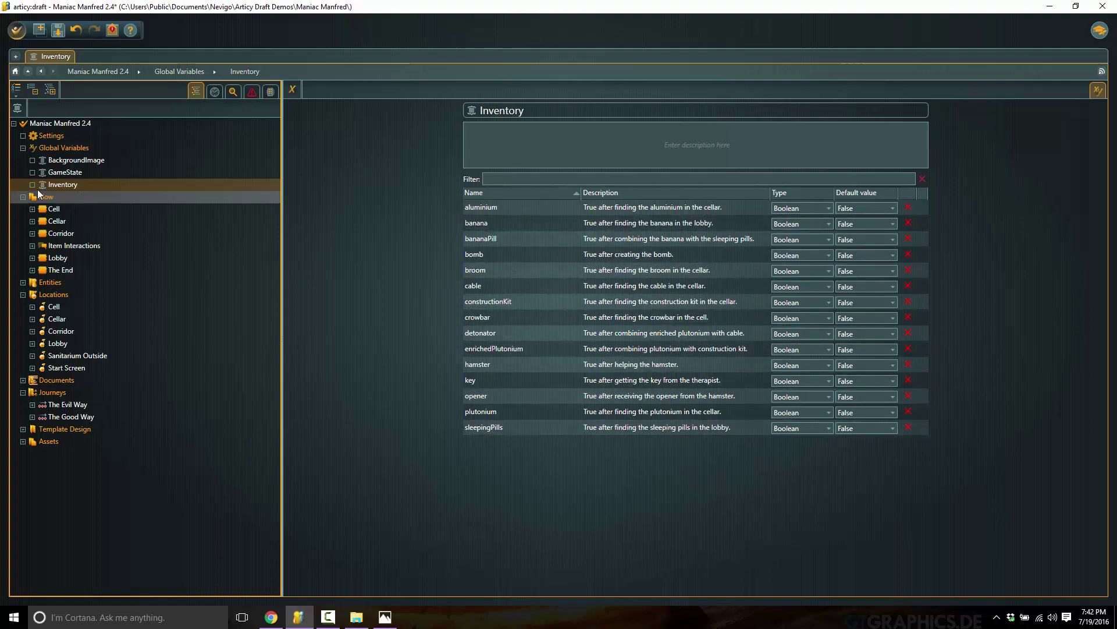
{"action": "left_click", "coordinate": [57, 221]}
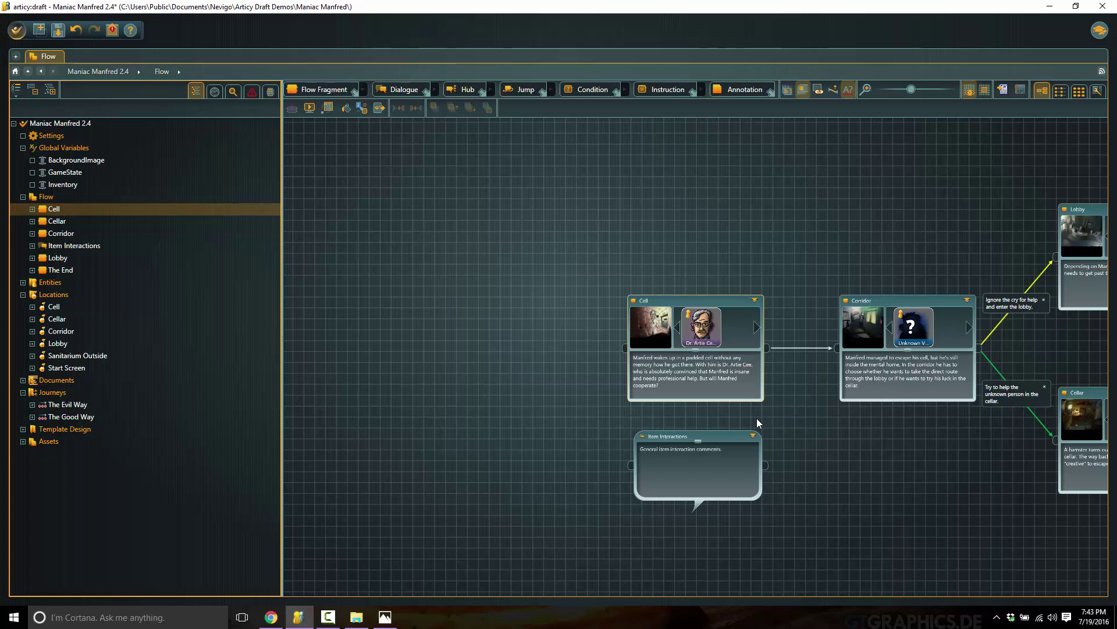
- Switch to Chrome showing the nevigo.com articy:draft FLEX license page
{"action": "left_click", "coordinate": [272, 617]}
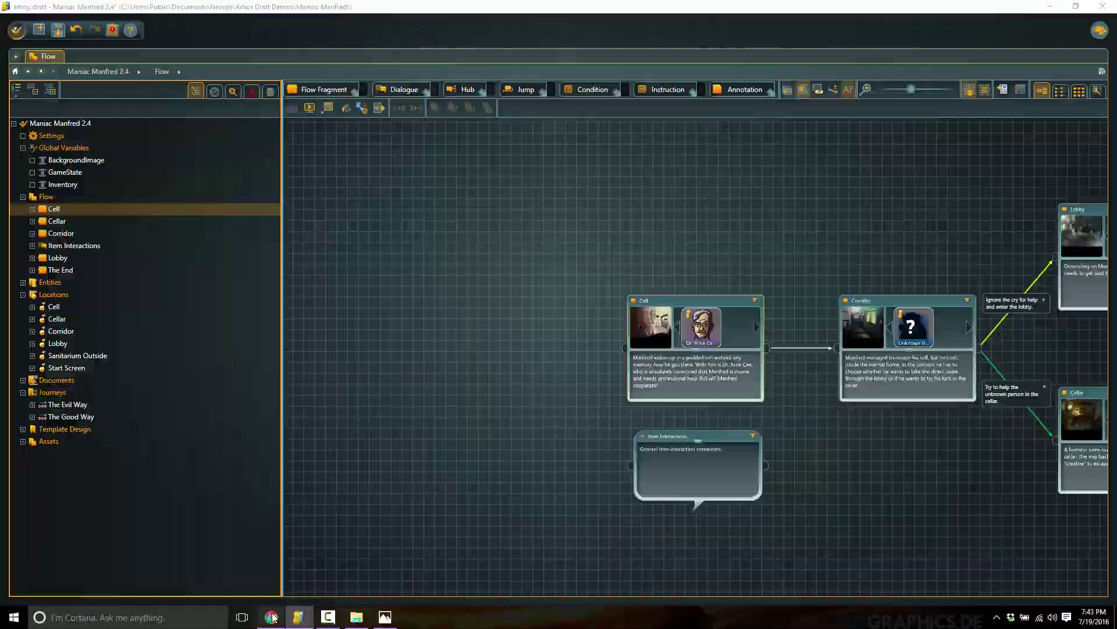